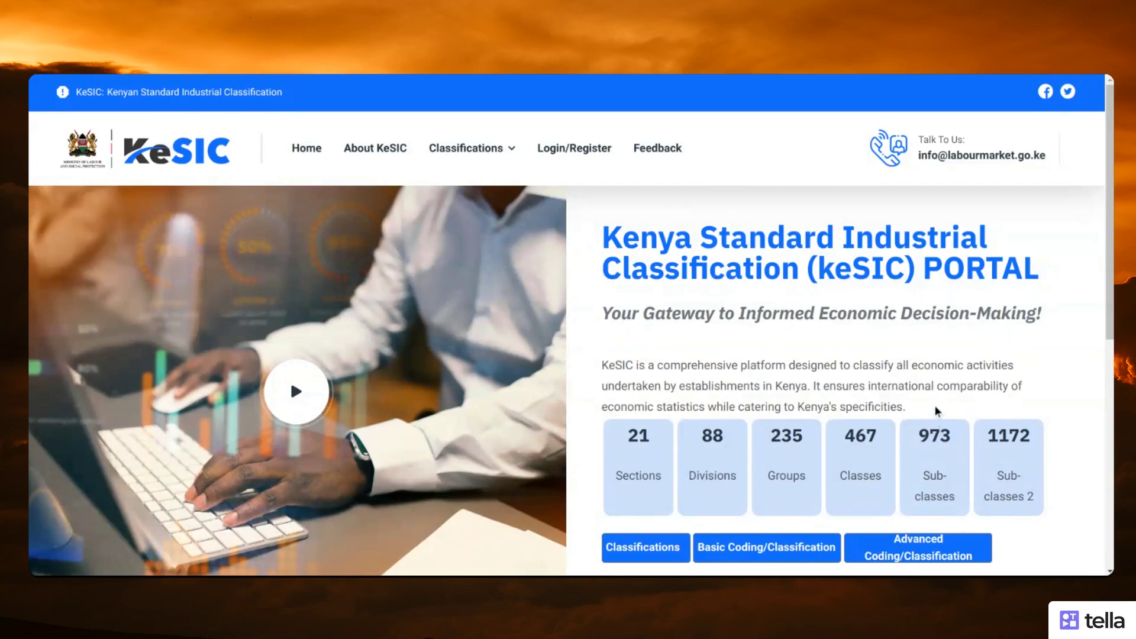
Step: Look over the KeSIC portal home page and open the KeSIC Classifications page
scroll(935, 408, "down", 2)
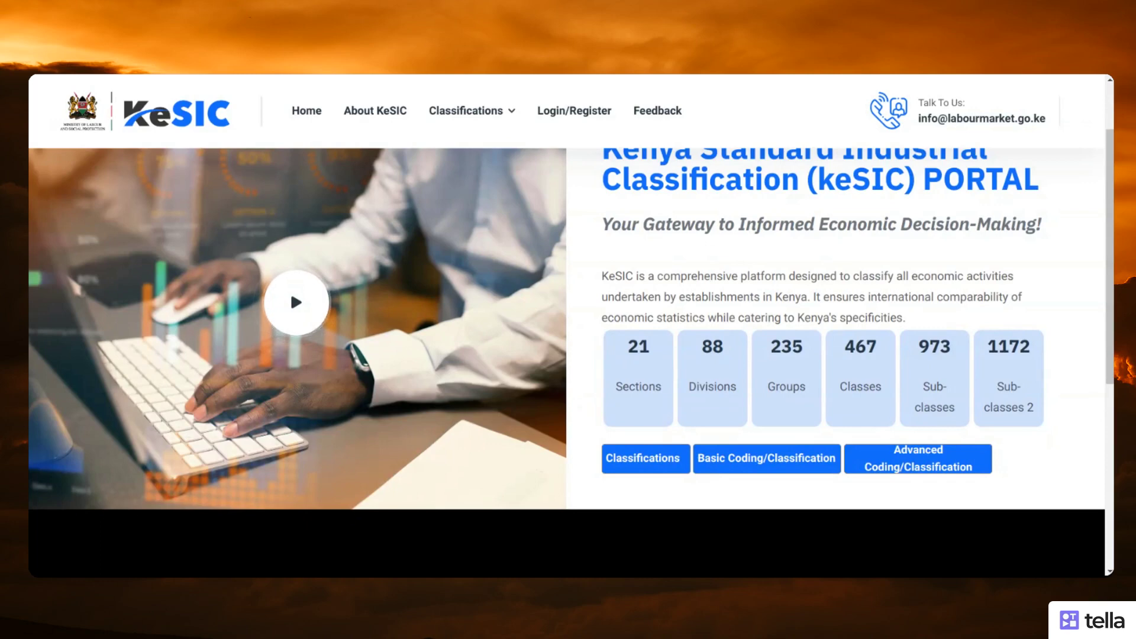
scroll(966, 379, "up", 2)
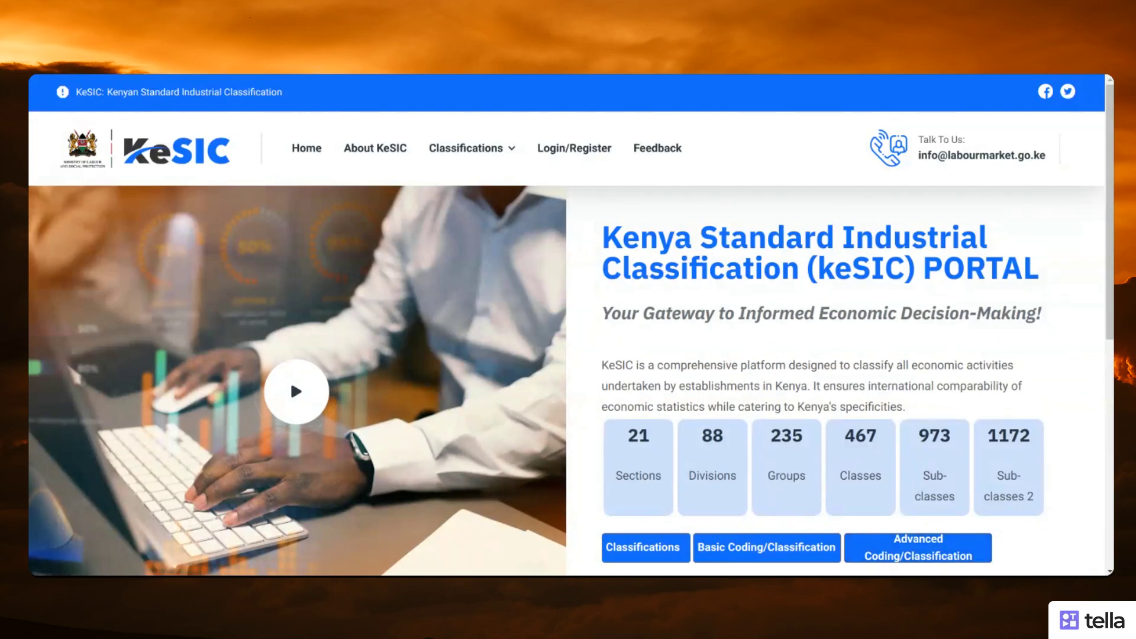
mouse_move(453, 174)
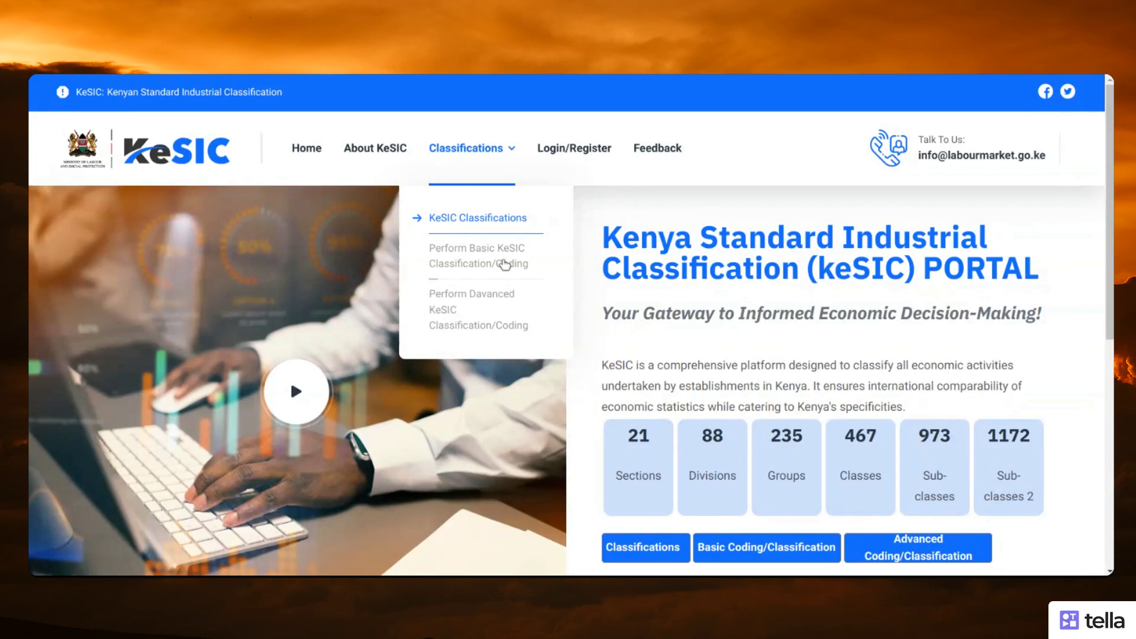
left_click(504, 264)
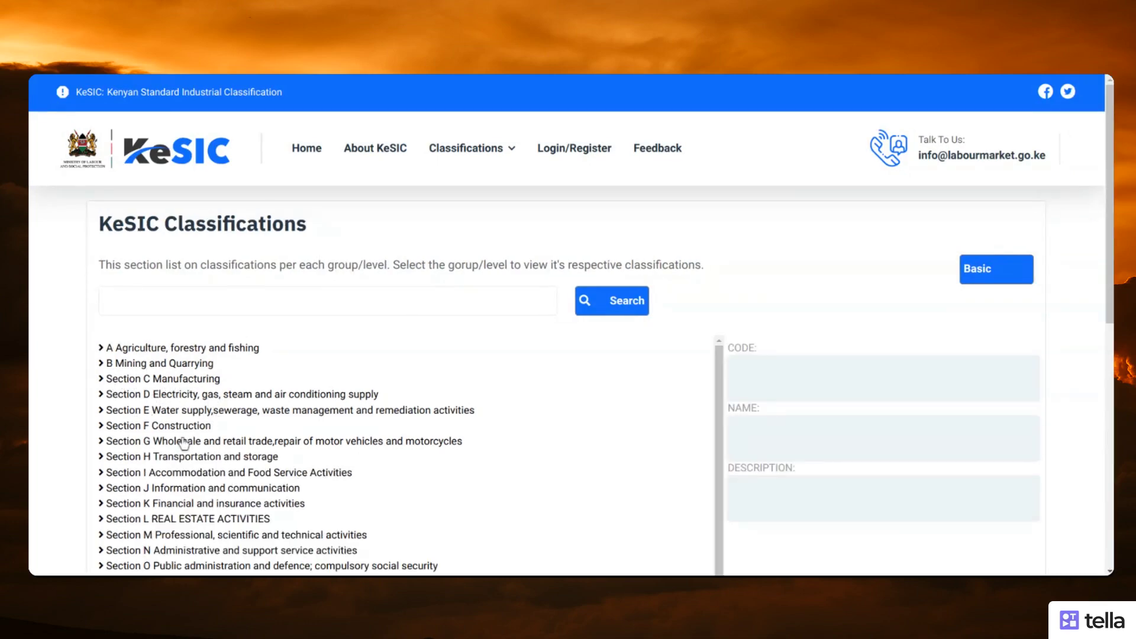
Step: Expand section A through Division 02 Forestry and logging, 21, 210 and 2101 to show the details of subclass 21010
left_click(106, 351)
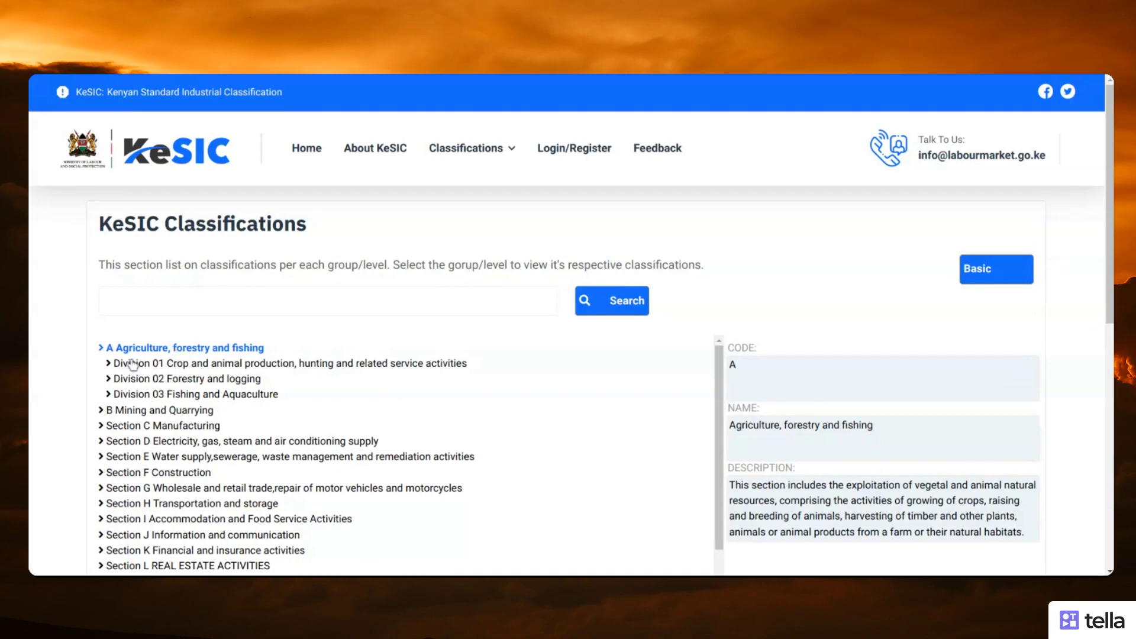
left_click(193, 380)
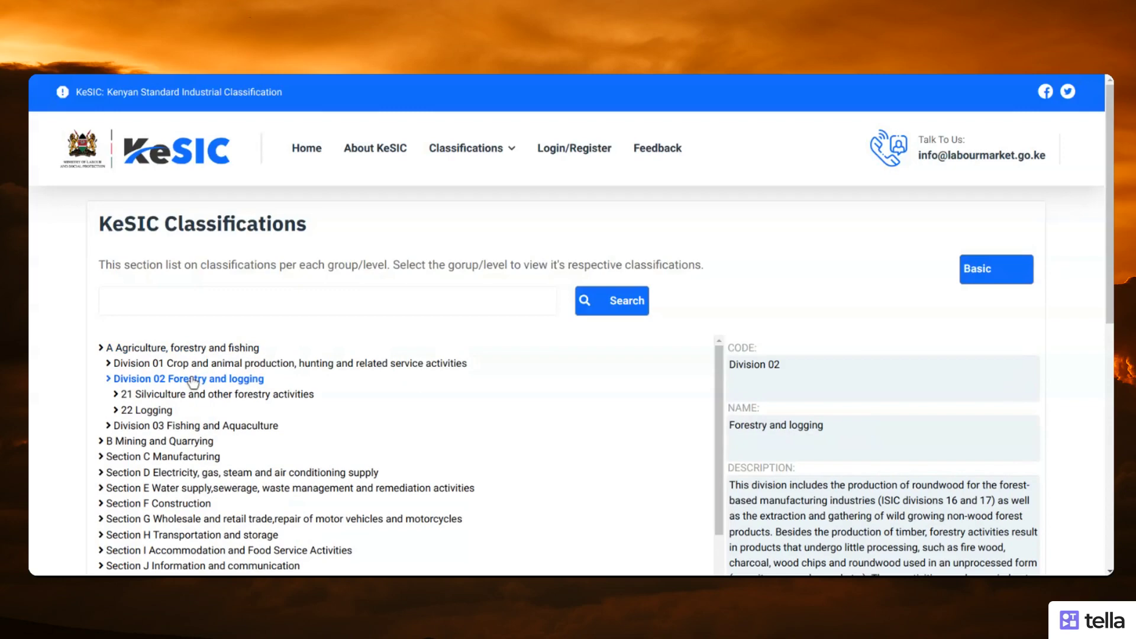
left_click(145, 395)
left_click(157, 413)
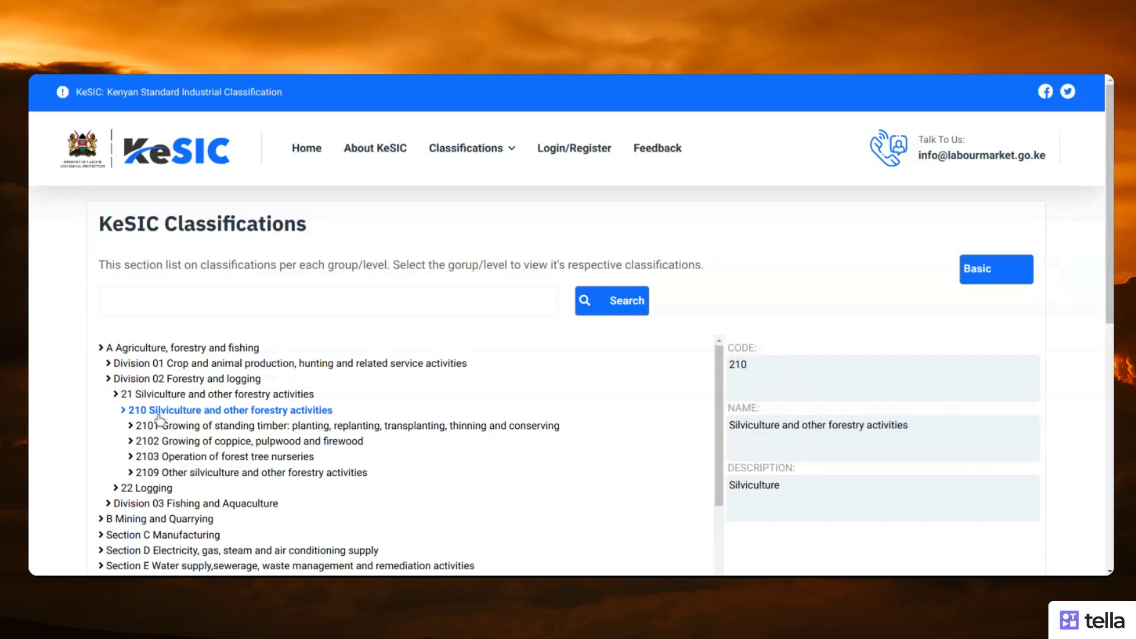
left_click(167, 427)
left_click(172, 443)
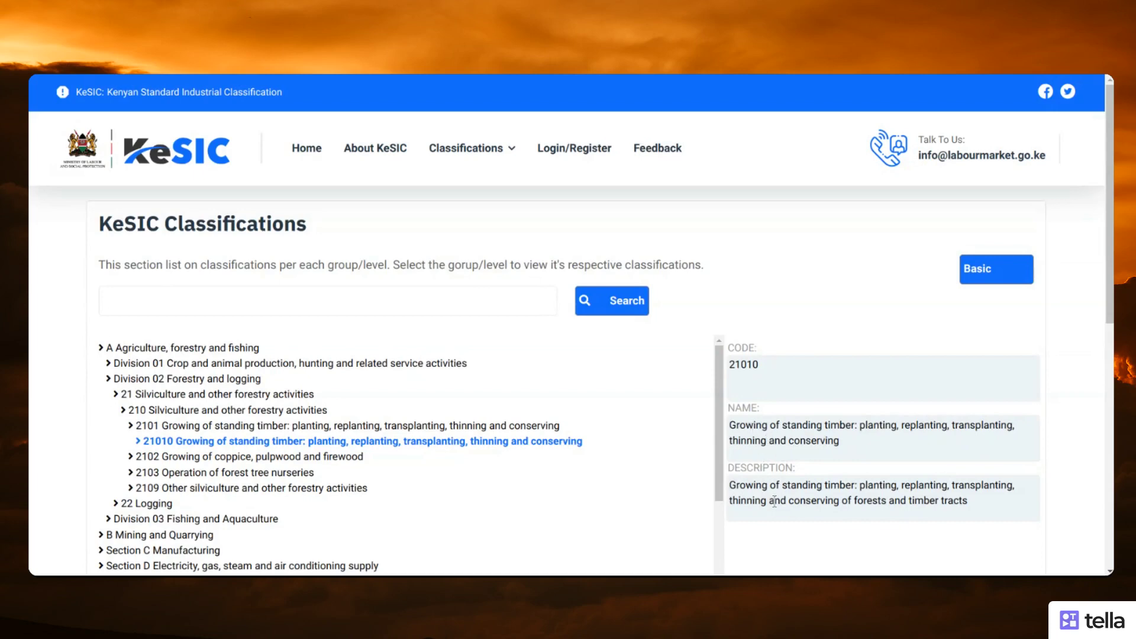
Step: Expand Section E and its Division 39 down to group 390 Remediation activities and other waste management services
scroll(146, 473, "down", 3)
left_click(122, 403)
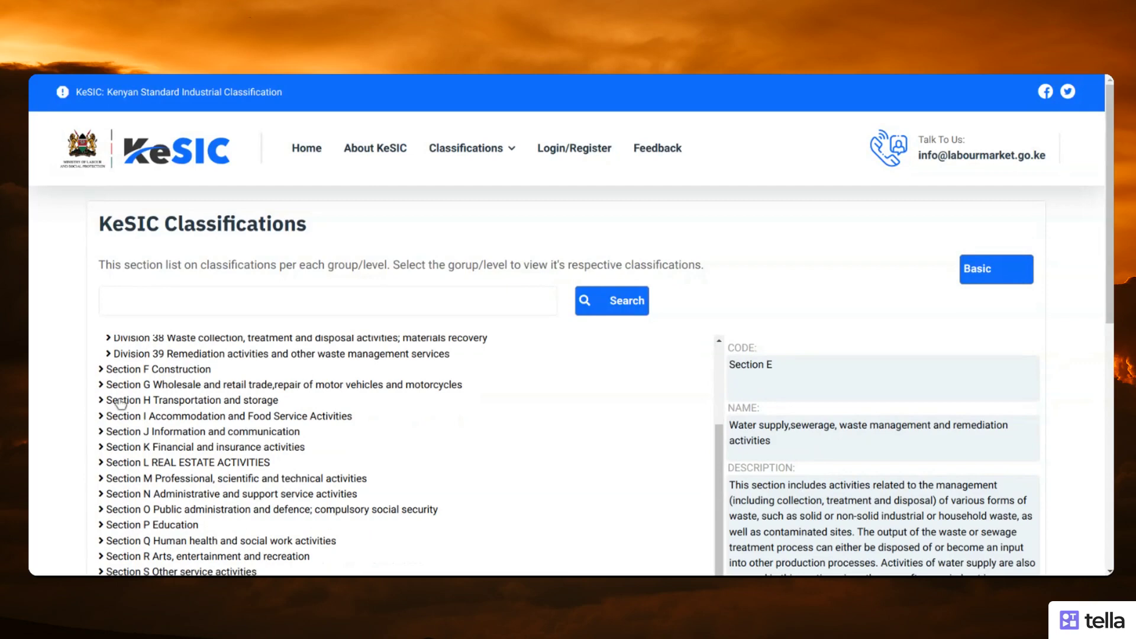
left_click(161, 353)
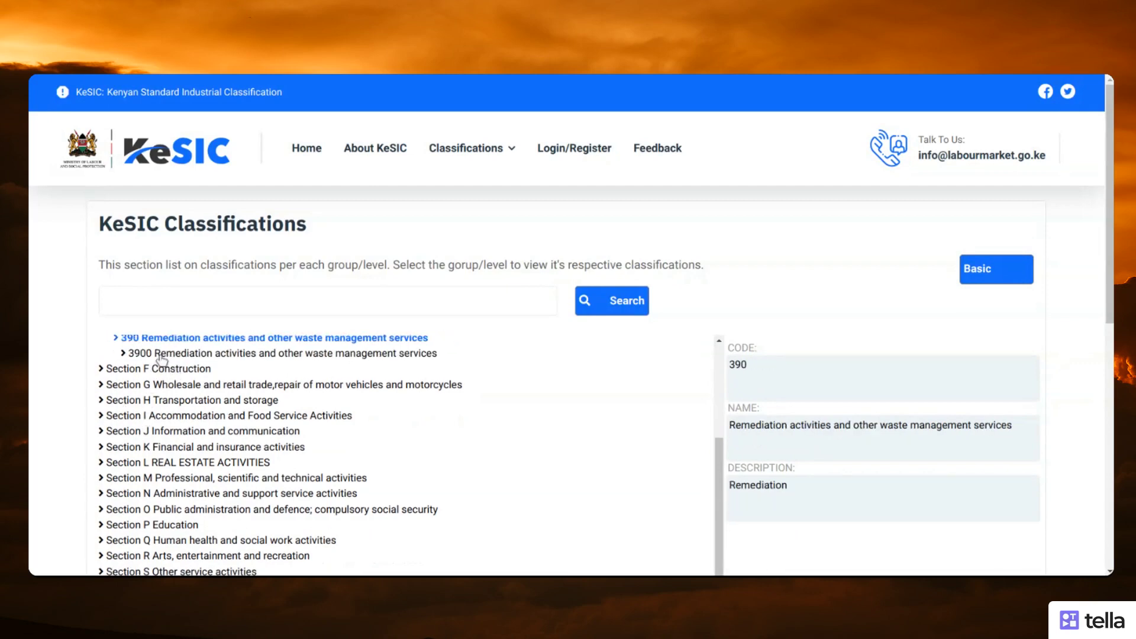
Step: Search the classification tree for "meat"
left_click(260, 307)
type("meat")
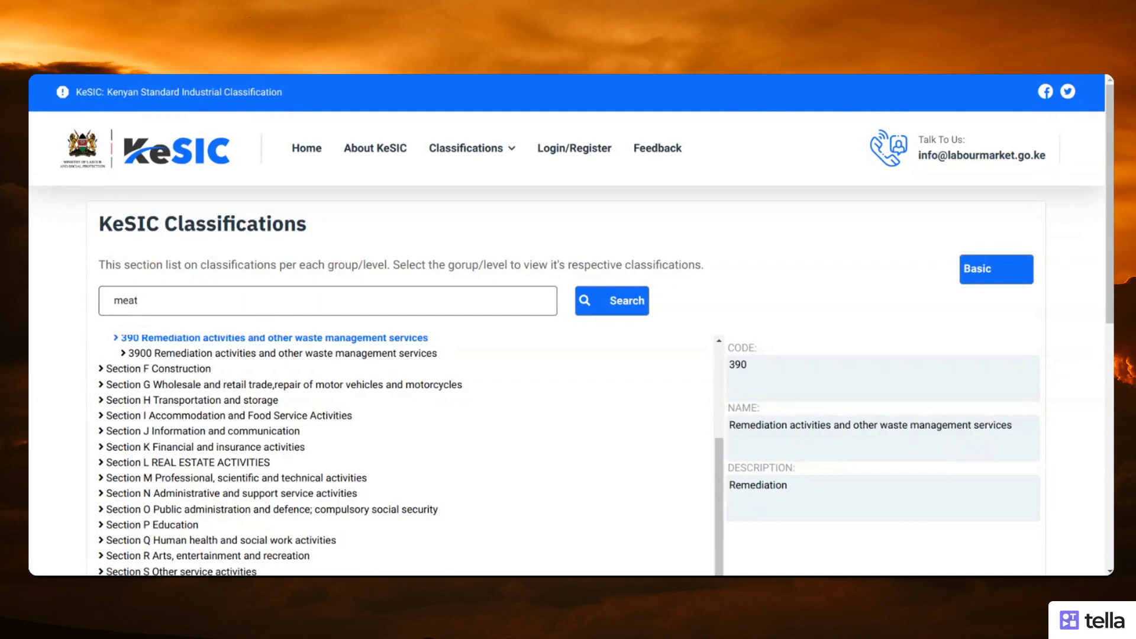
left_click(591, 313)
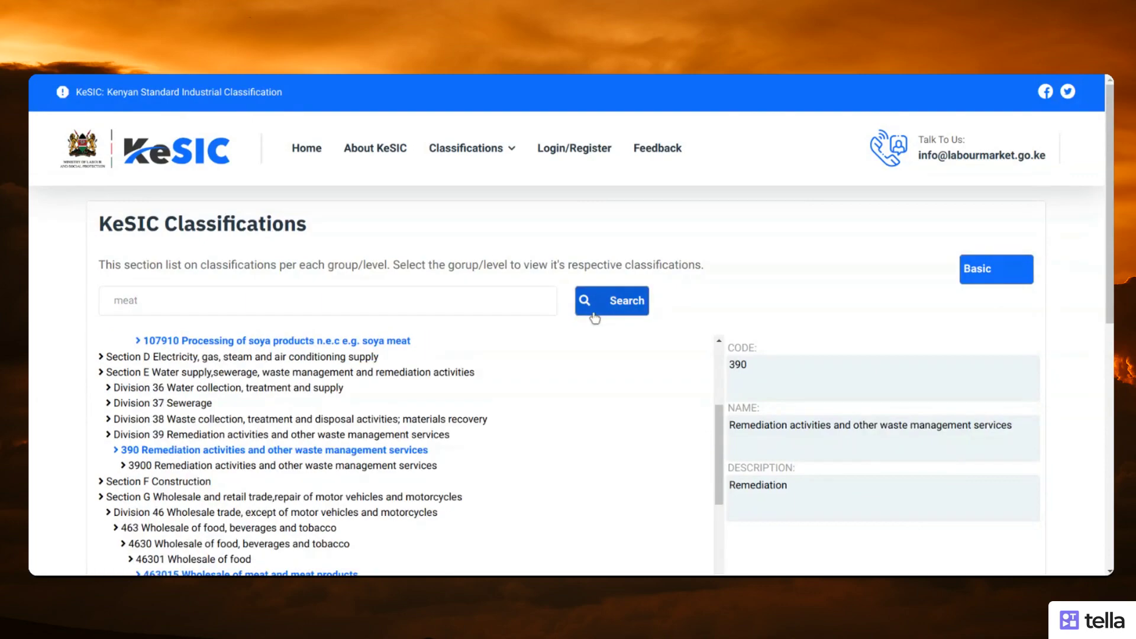
Step: Examine the highlighted meat-related classifications across all sections of the tree
scroll(334, 410, "down", 5)
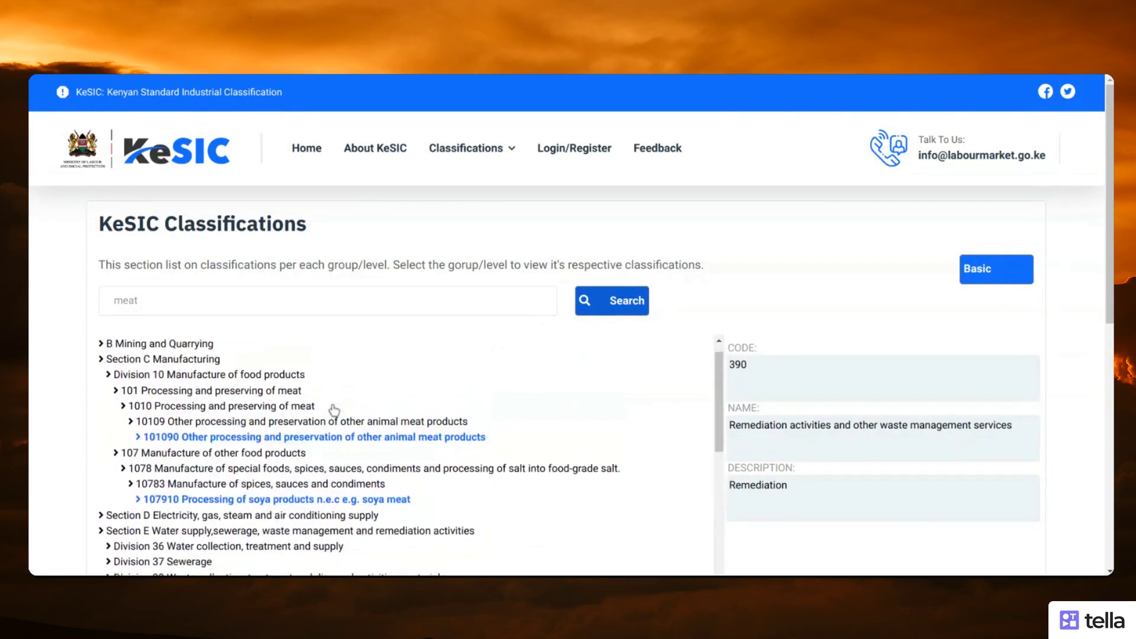
scroll(334, 409, "down", 5)
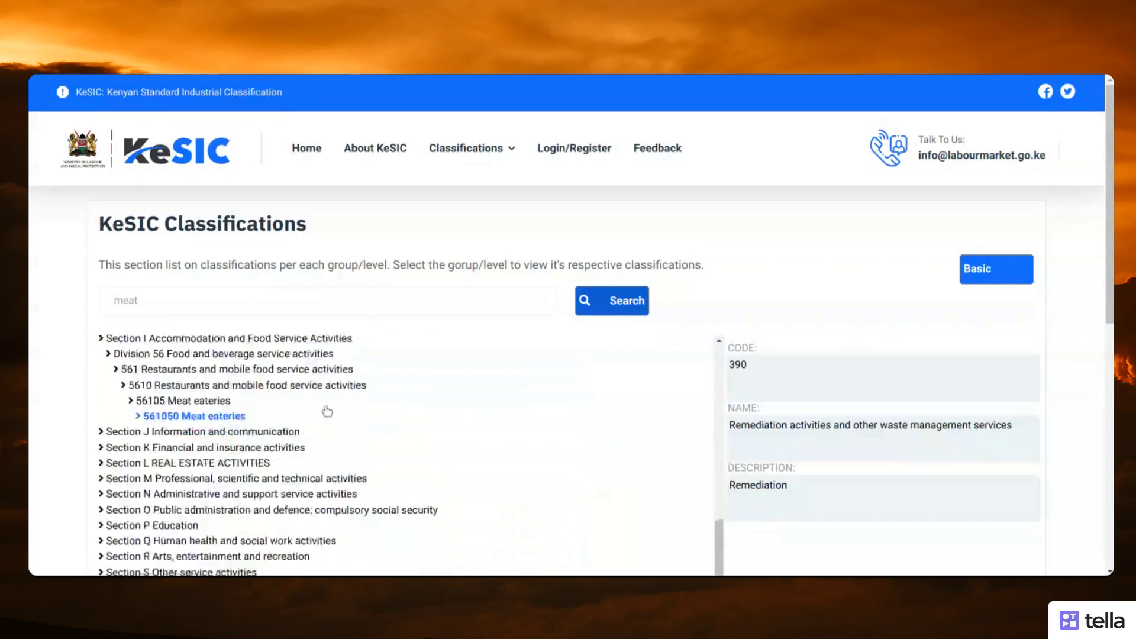
scroll(233, 422, "down", 3)
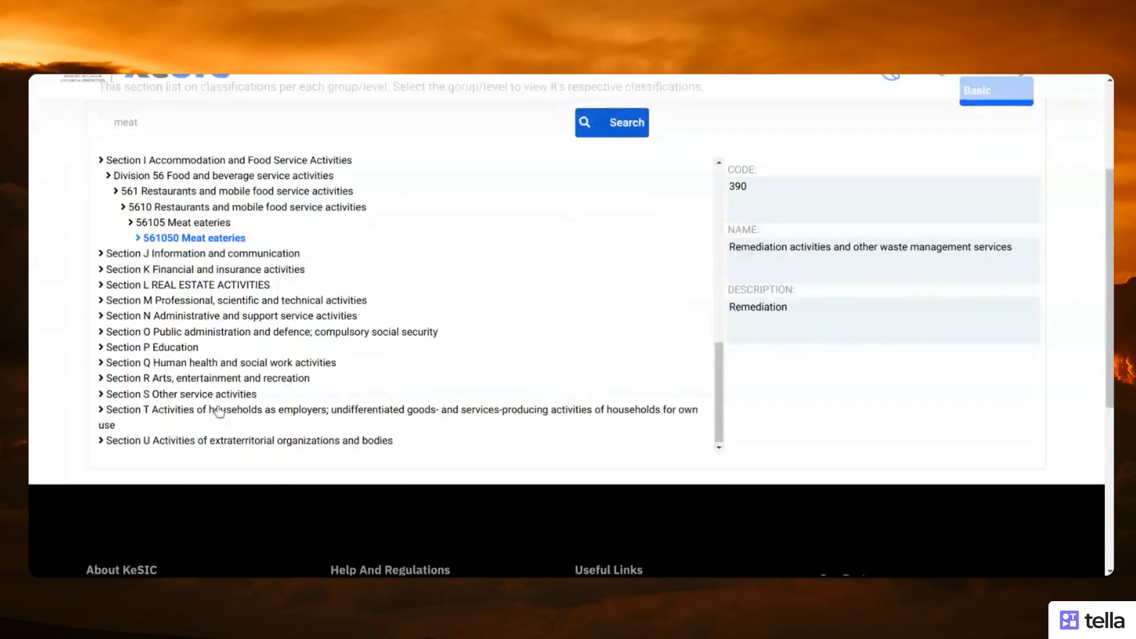
scroll(219, 411, "up", 3)
scroll(219, 411, "up", 1)
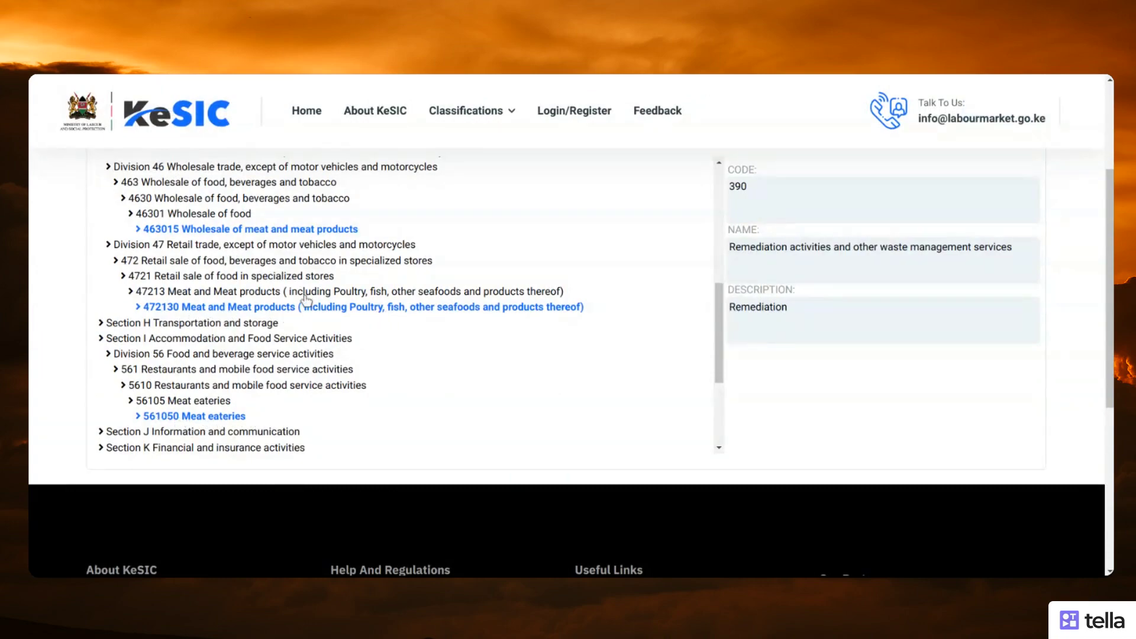
scroll(339, 320, "up", 5)
scroll(339, 319, "up", 2)
scroll(679, 299, "up", 4)
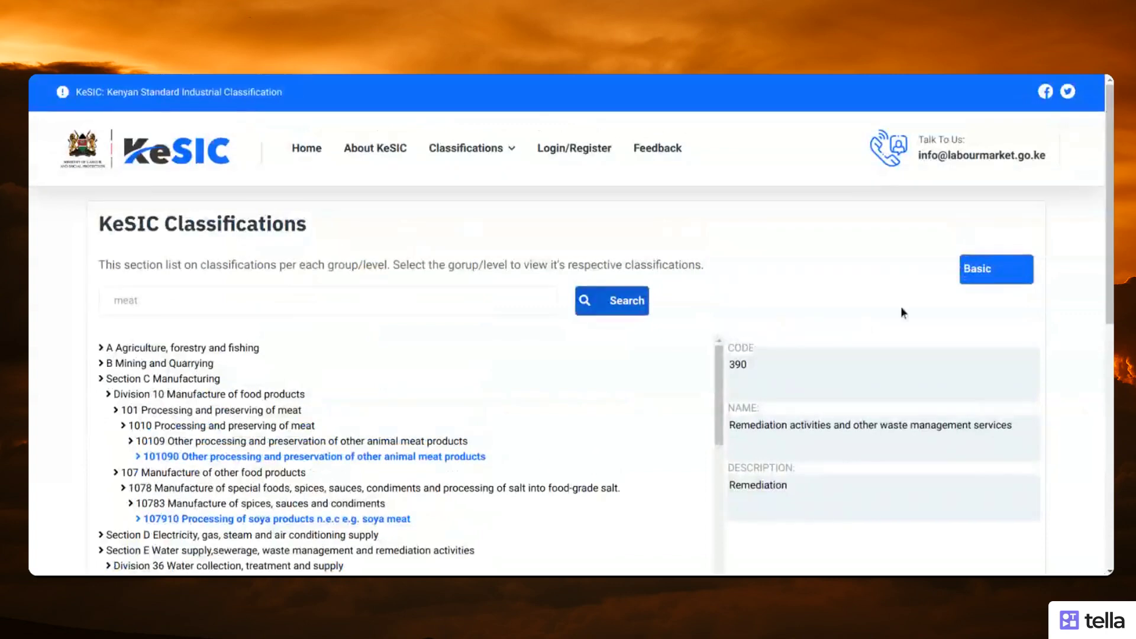
Step: Switch the classifications to the Basic table view and list them at the Divisions level
left_click(981, 271)
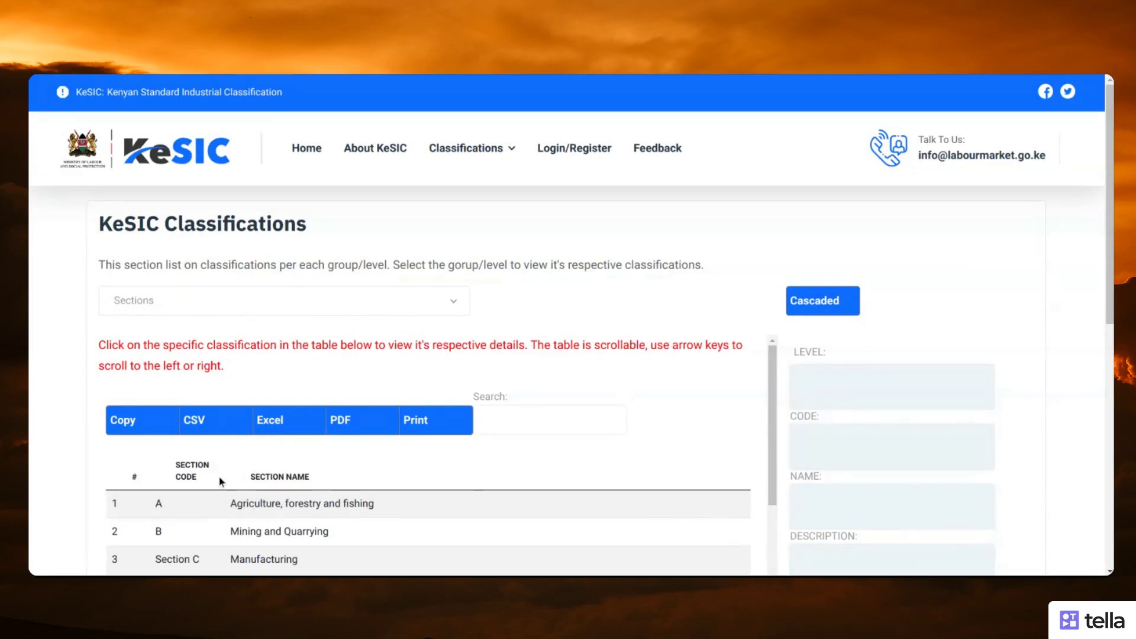
left_click(296, 315)
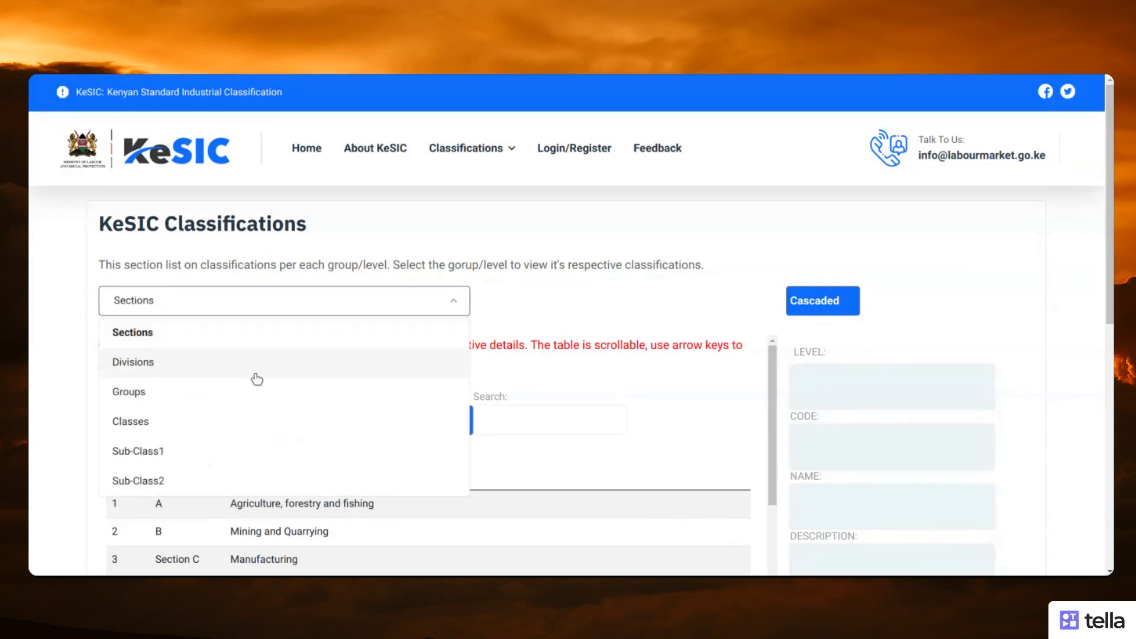
left_click(322, 300)
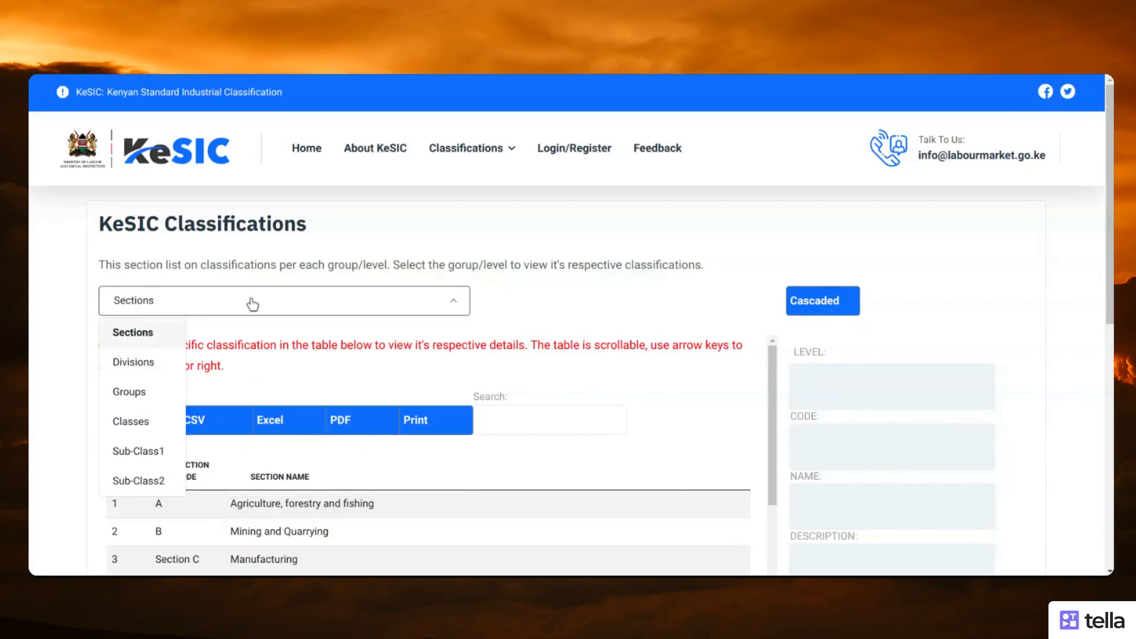
left_click(253, 304)
left_click(232, 360)
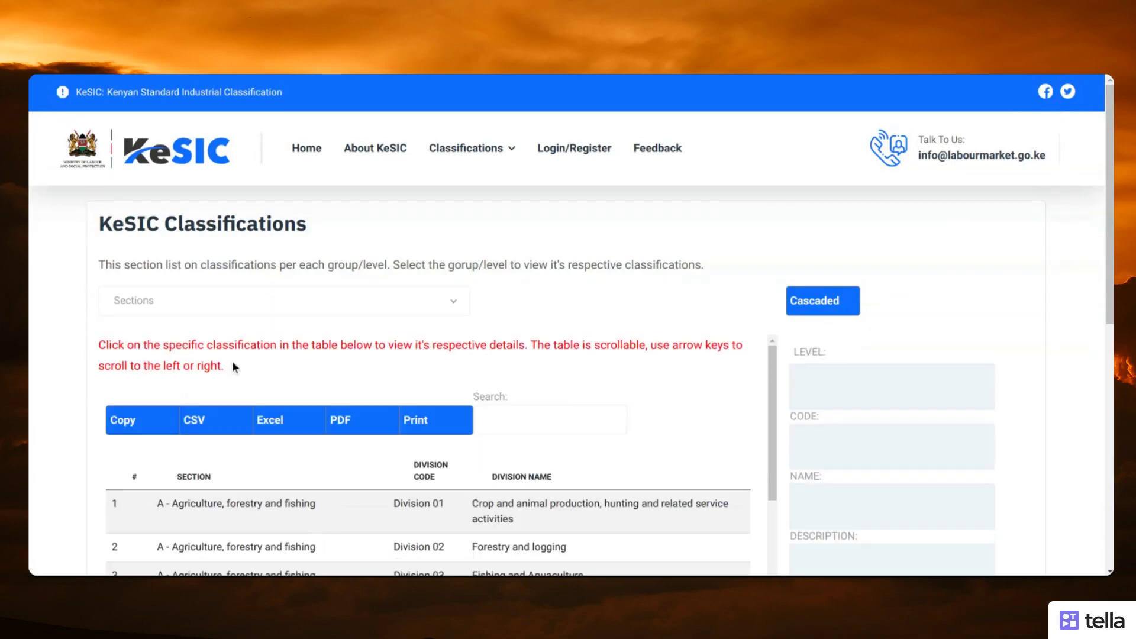
Step: Show the details of Division 01 Crop and animal production, followed by those of its section, Agriculture, forestry and fishing
left_click(474, 511)
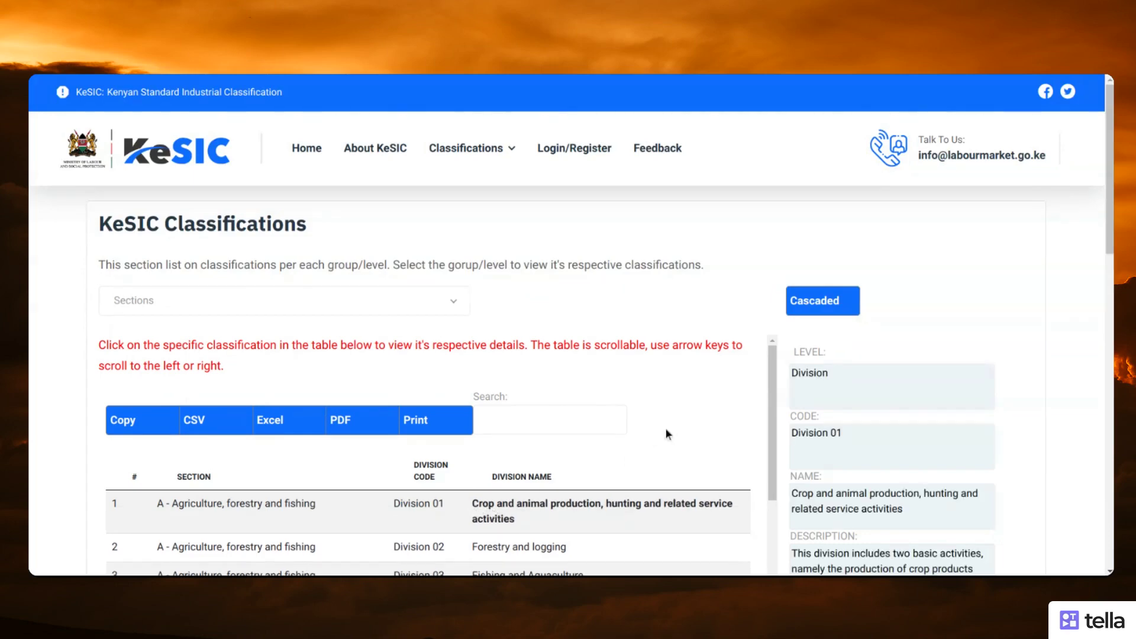
scroll(887, 355, "down", 3)
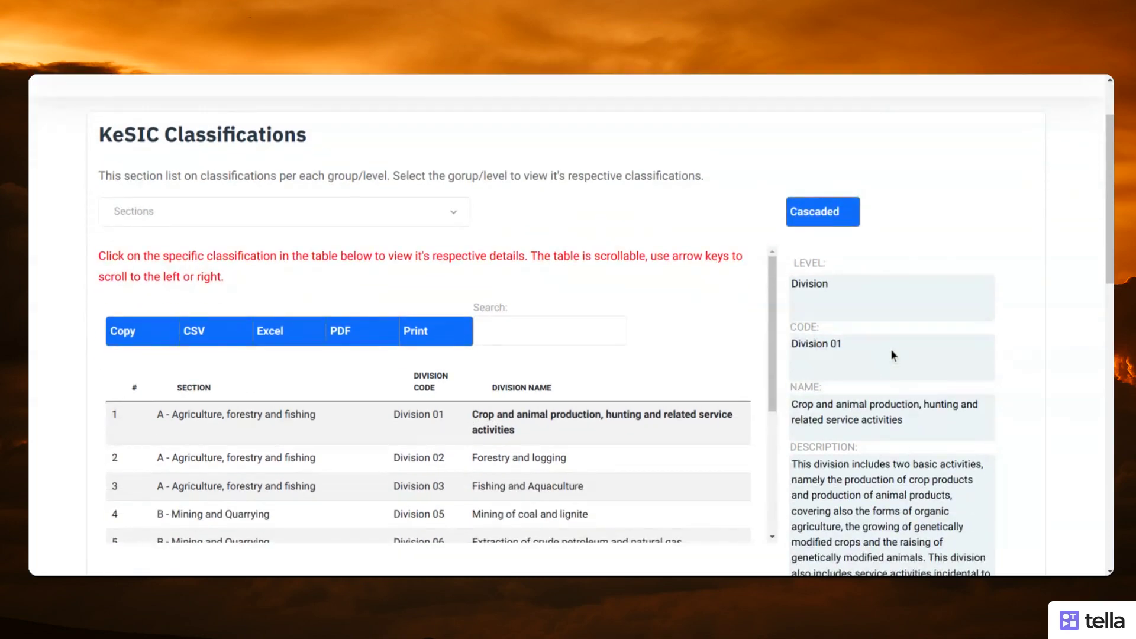
scroll(876, 379, "down", 2)
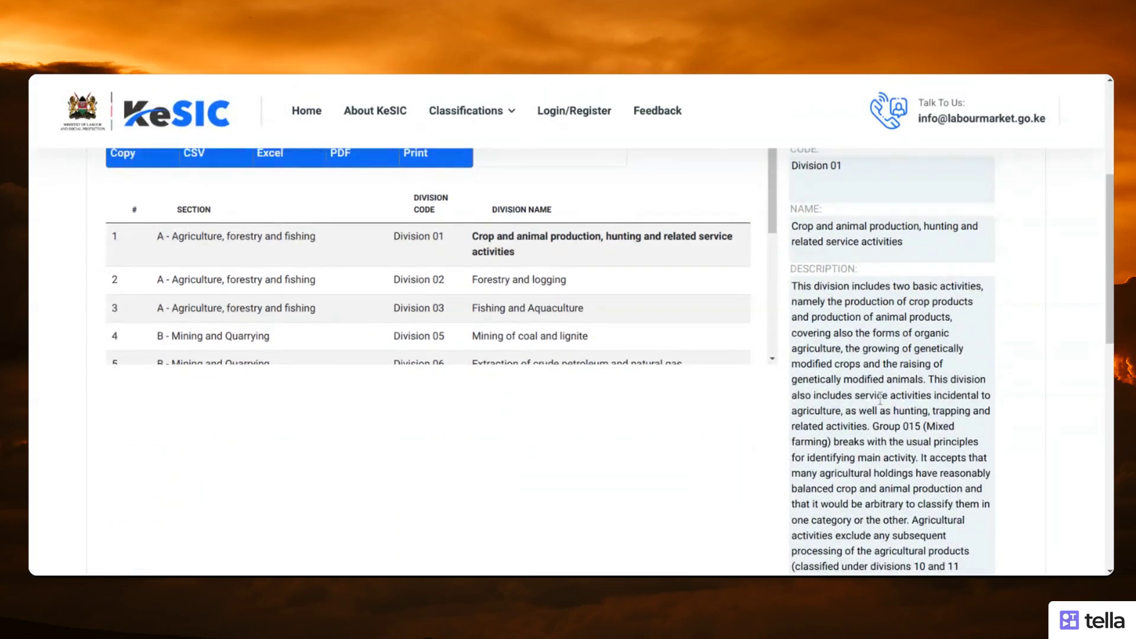
scroll(867, 398, "up", 3)
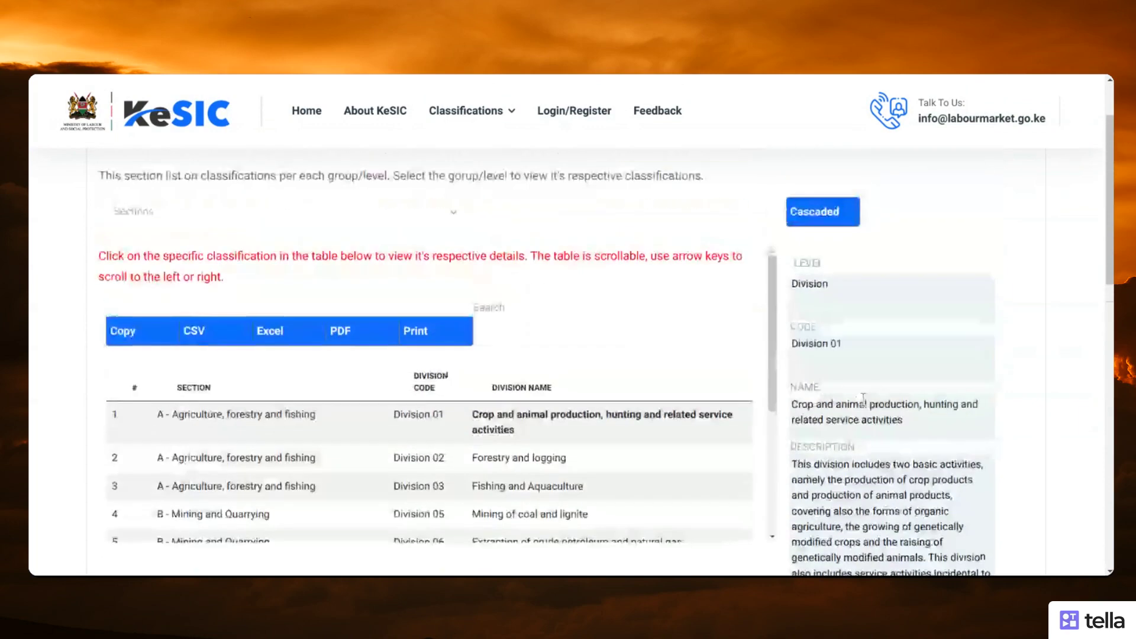
left_click(211, 427)
scroll(537, 437, "up", 2)
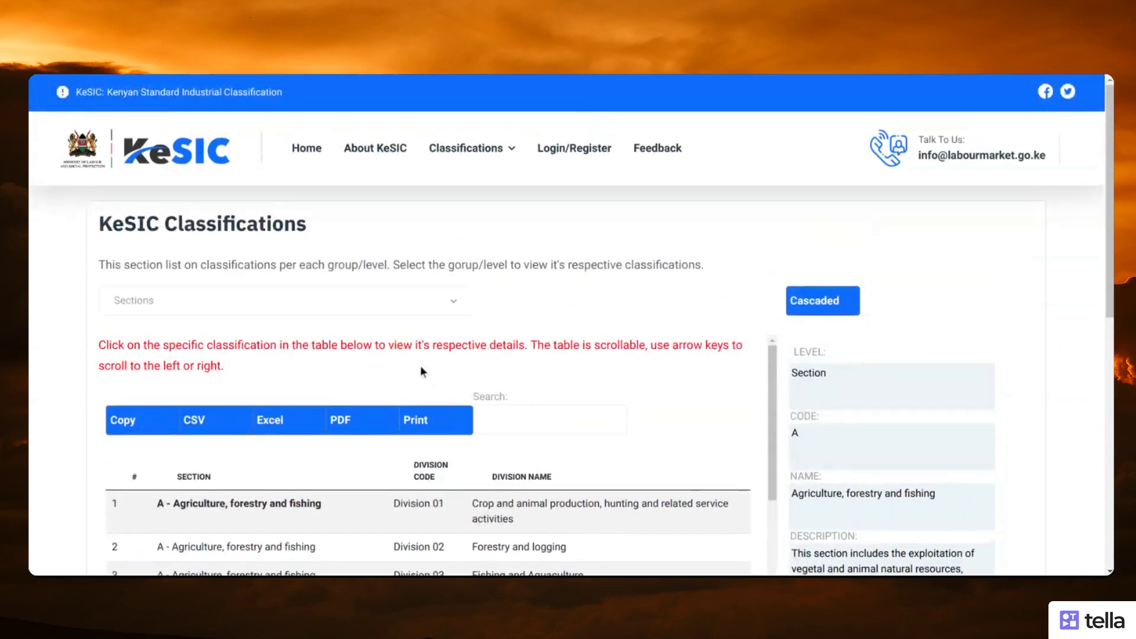
Step: Open the Basic KeSIC Classification/Coding page and search for the activity "meat"
mouse_move(482, 149)
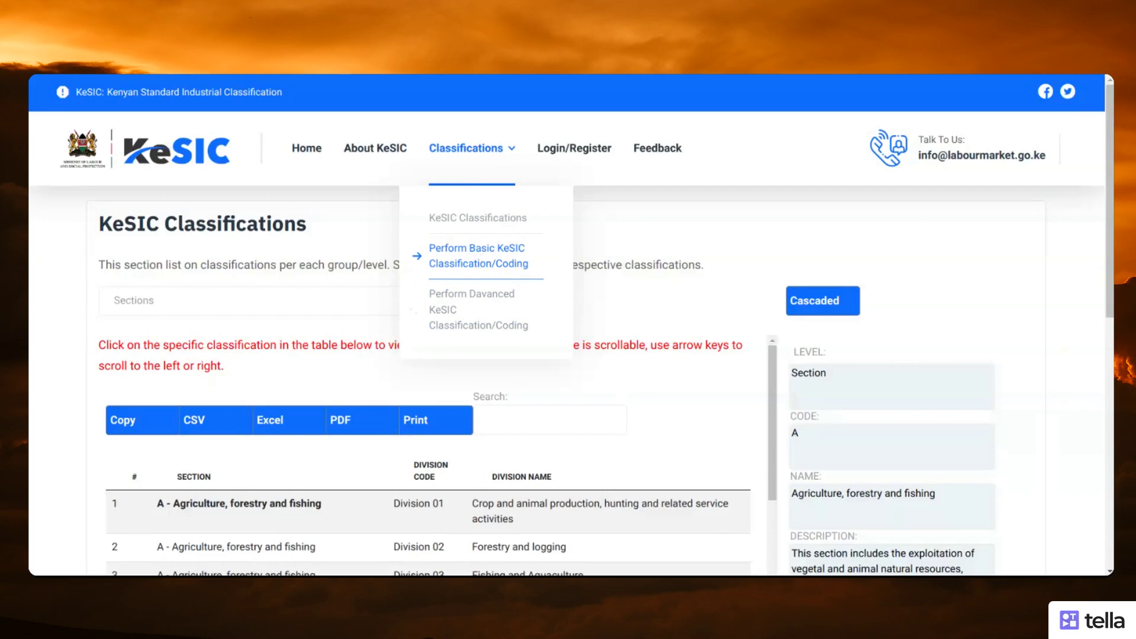
left_click(478, 256)
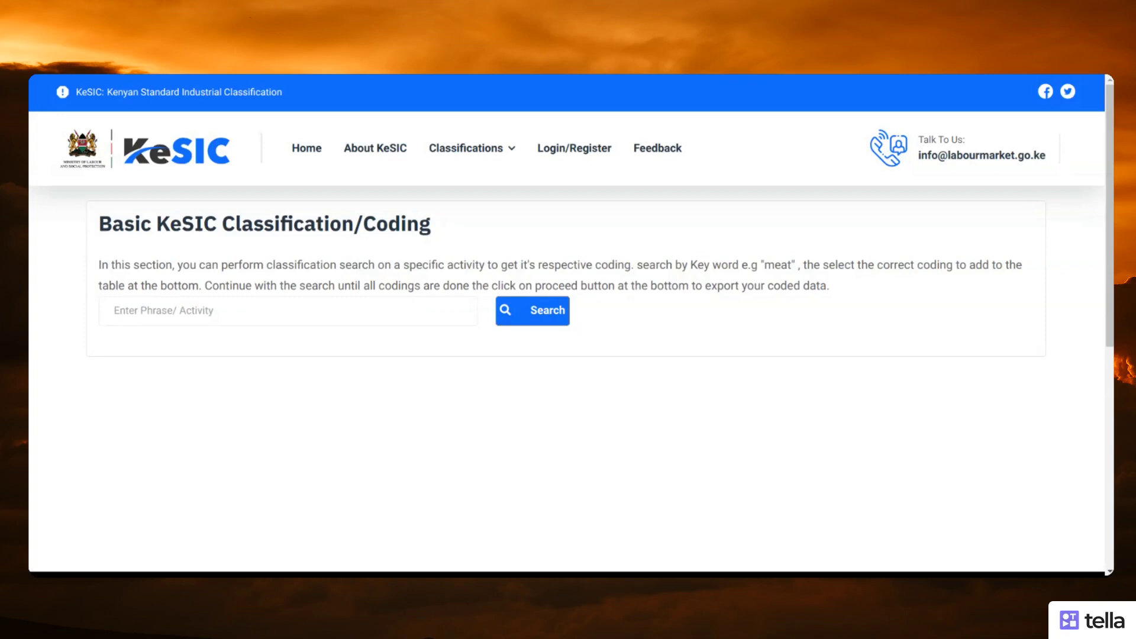
left_click(305, 314)
type("meat")
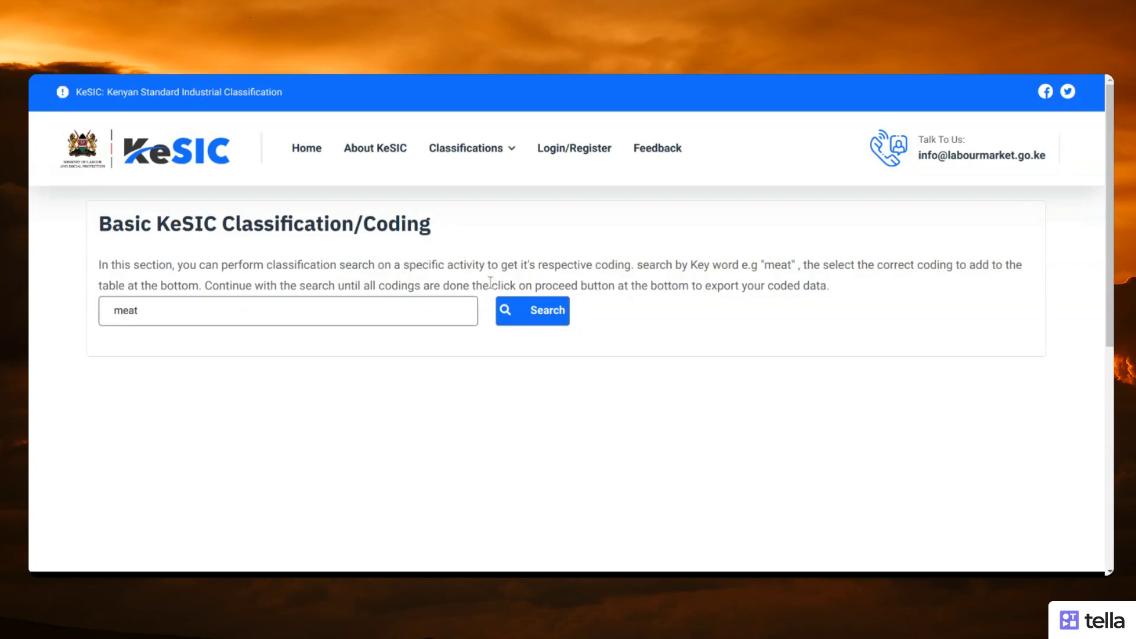
left_click(522, 316)
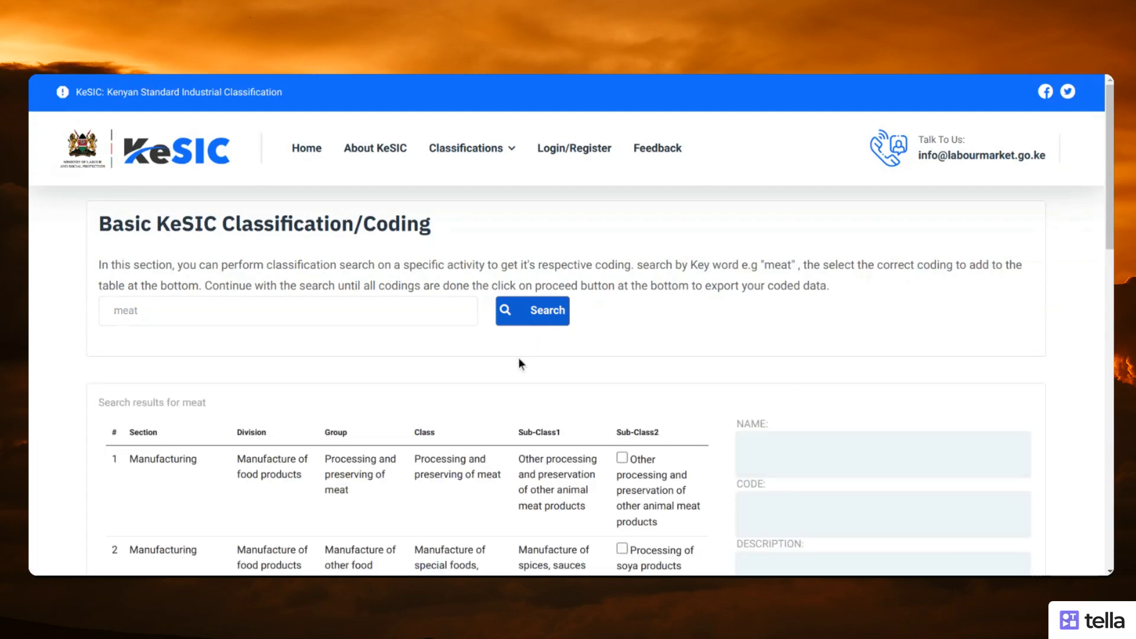
Step: Add the retail subclass "Meat and Meat products (including Poultry, fish, other seafoods and products thereof)" to the selected codings and check its entry
scroll(518, 364, "down", 3)
scroll(556, 343, "down", 3)
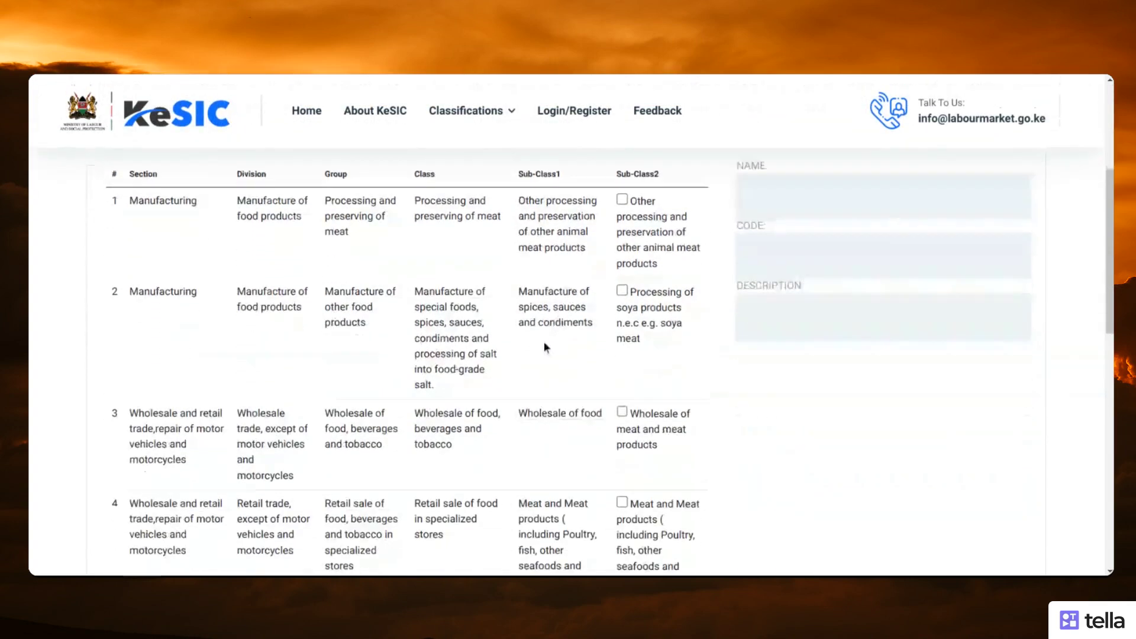
scroll(664, 468, "down", 2)
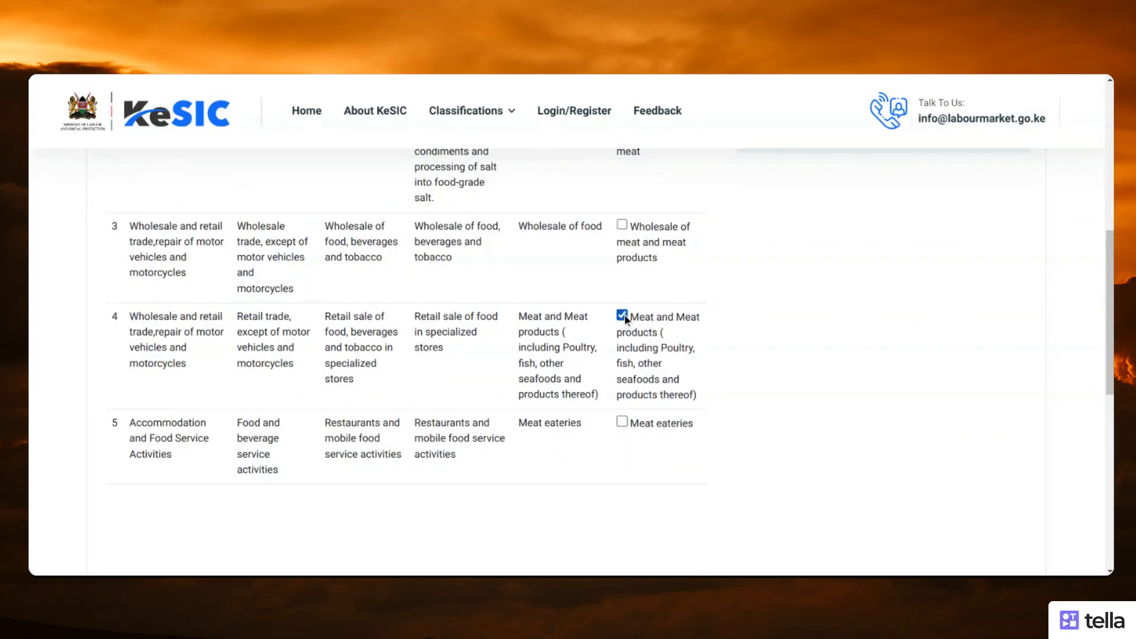
scroll(624, 314, "down", 3)
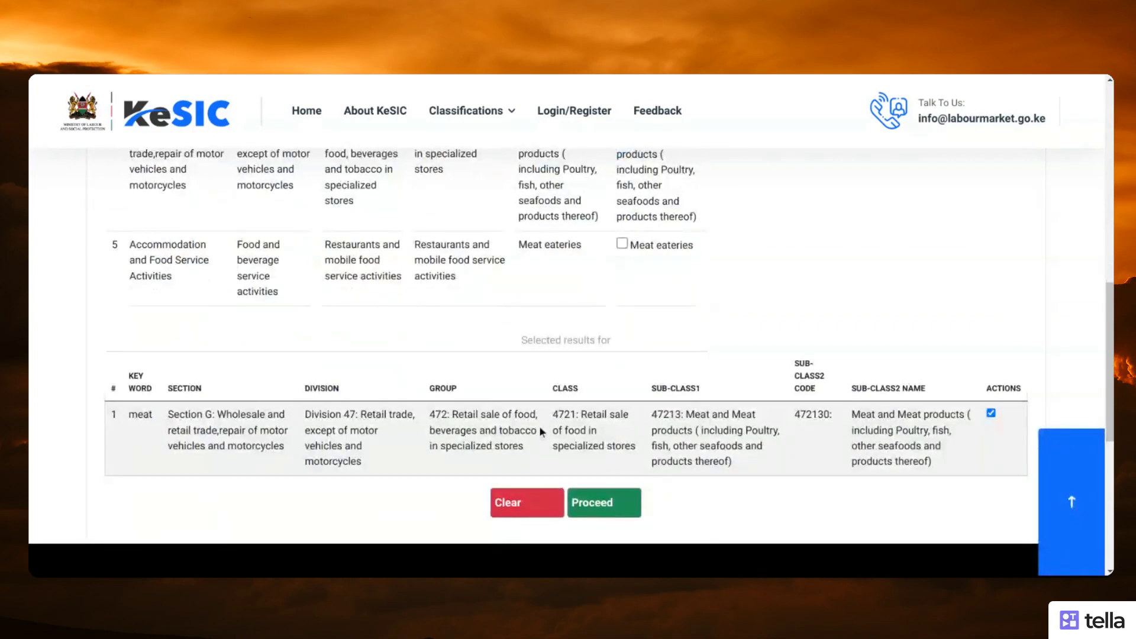
Step: Replace the coding search phrase with "millet" and run the search
scroll(297, 240, "up", 10)
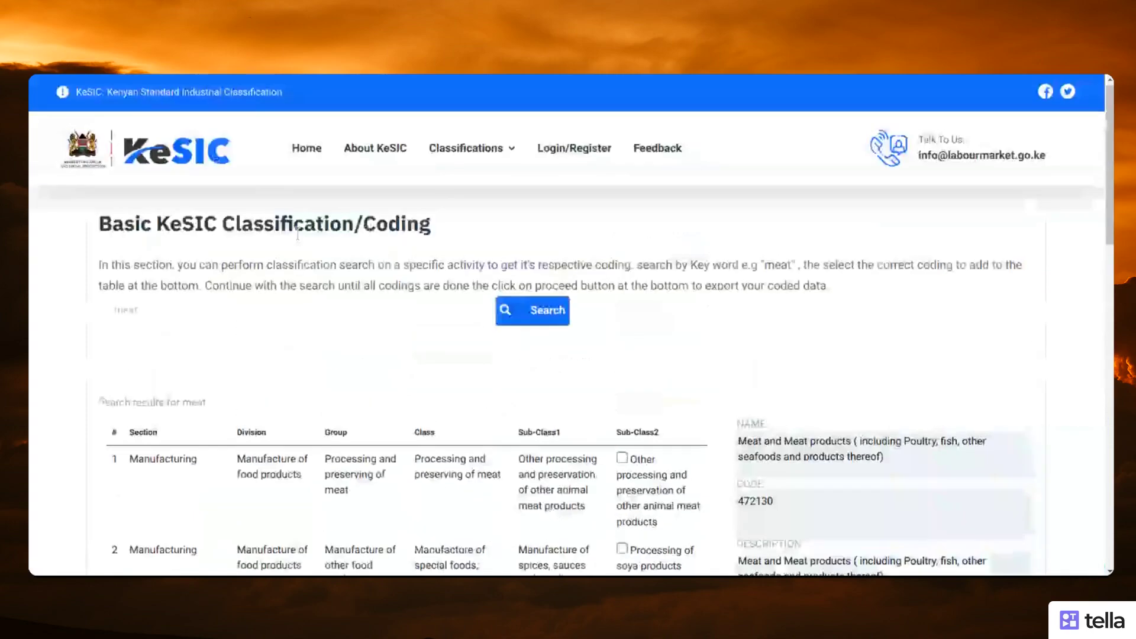
double_click(272, 315)
type("millet")
left_click(524, 323)
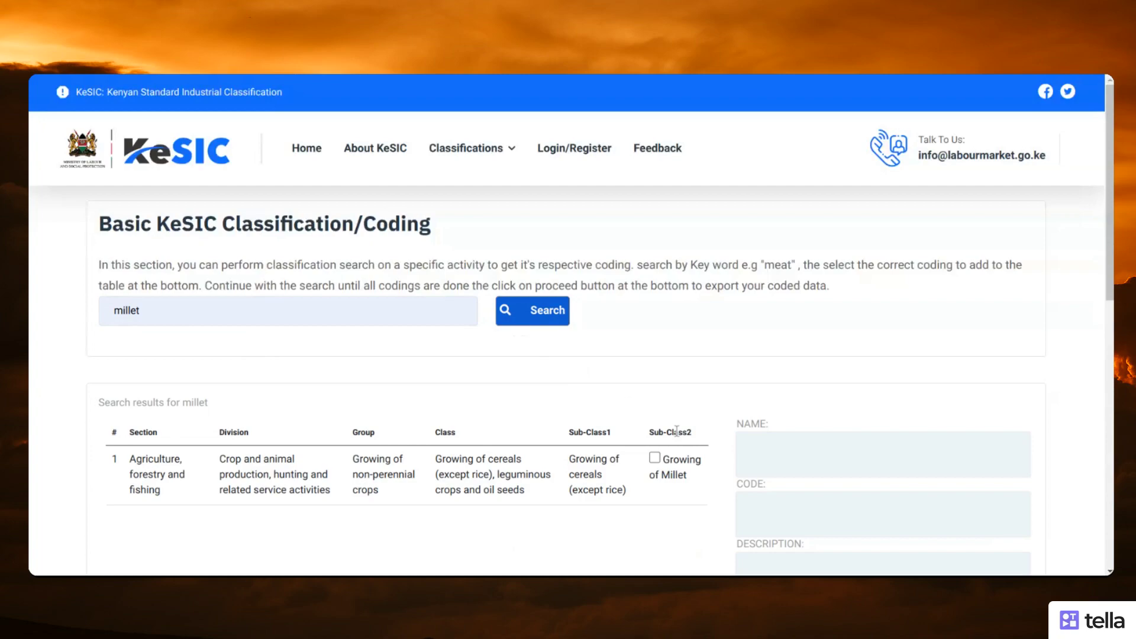
Step: Add the subclass "Growing of Millet" from the millet results to the selected codings and check its entry
scroll(659, 279, "down", 3)
left_click(659, 279)
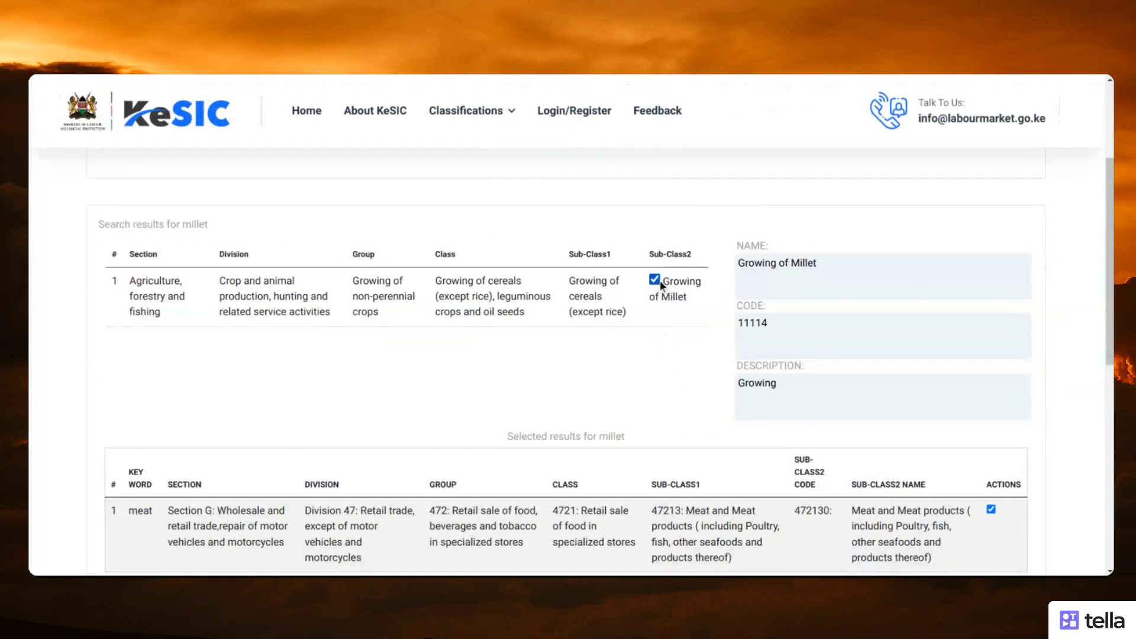
scroll(704, 379, "down", 5)
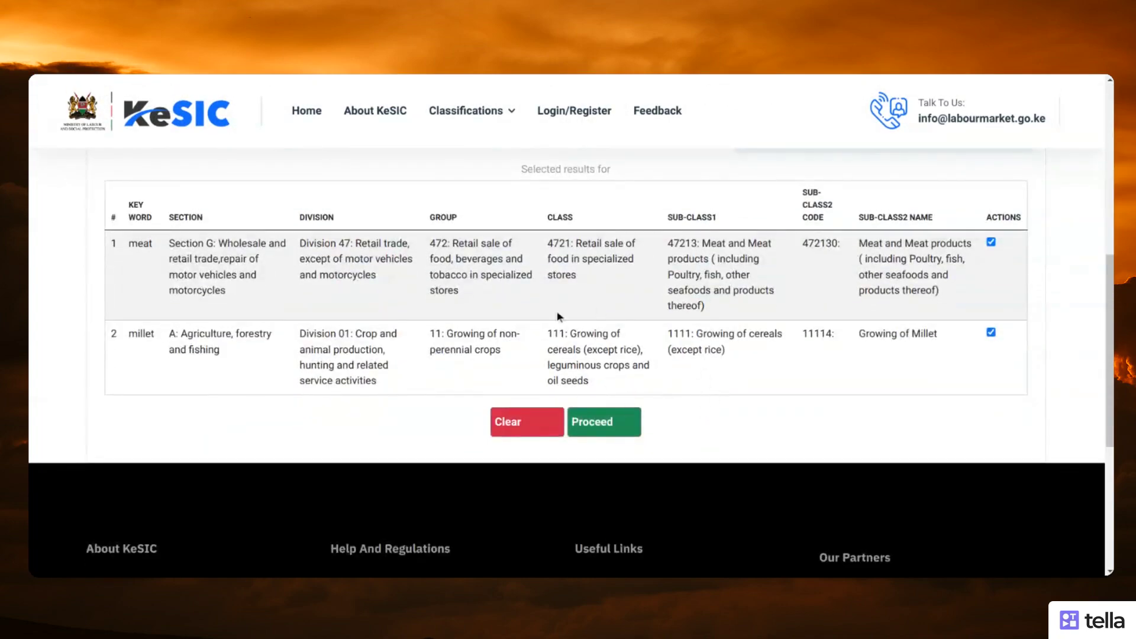
Step: Replace the coding search phrase with "maize" and run the search
scroll(591, 355, "up", 8)
left_click(169, 311)
key("ctrl+a")
type("m")
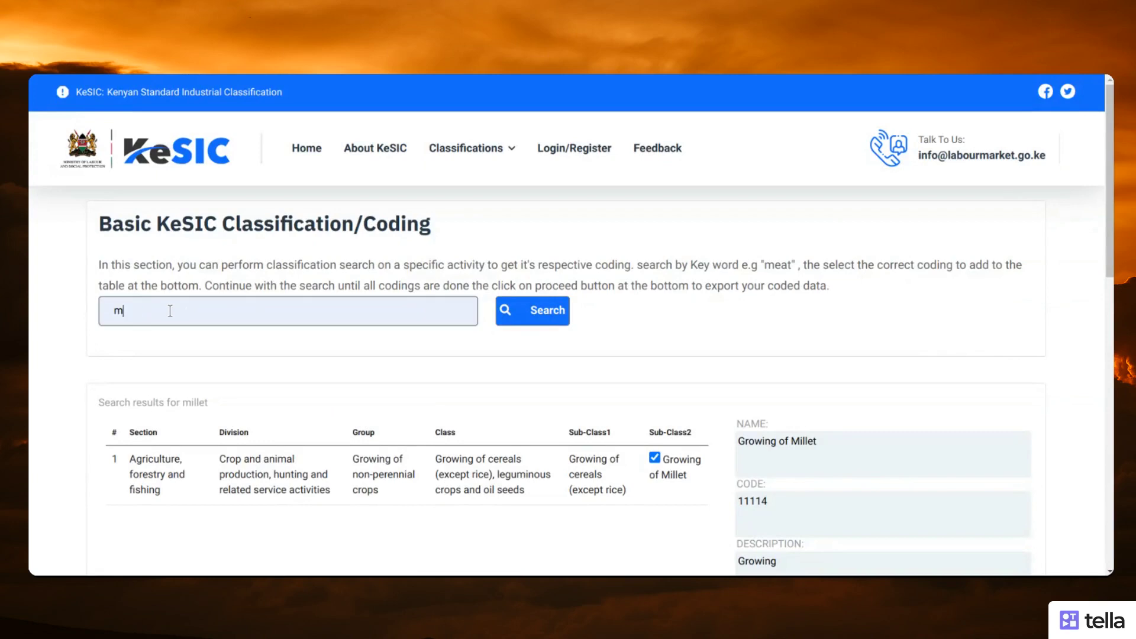
type("aize")
left_click(520, 311)
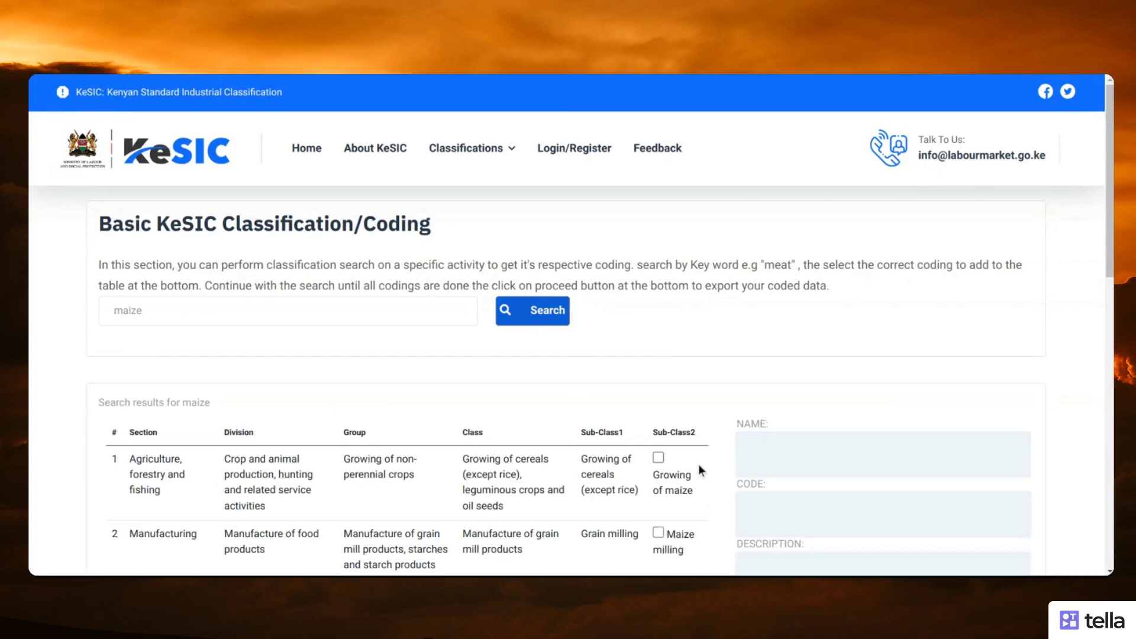
Step: Add the manufacturing subclass "Maize milling" to the selected codings and check its entry
scroll(693, 460, "down", 3)
left_click(657, 357)
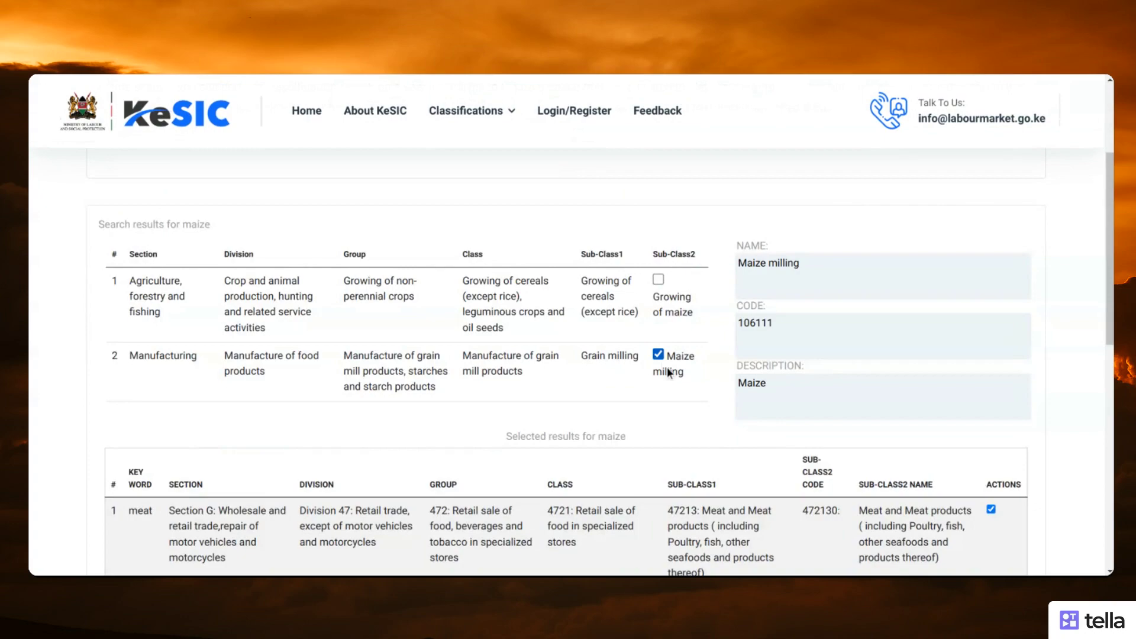
scroll(666, 368, "down", 3)
scroll(670, 365, "up", 4)
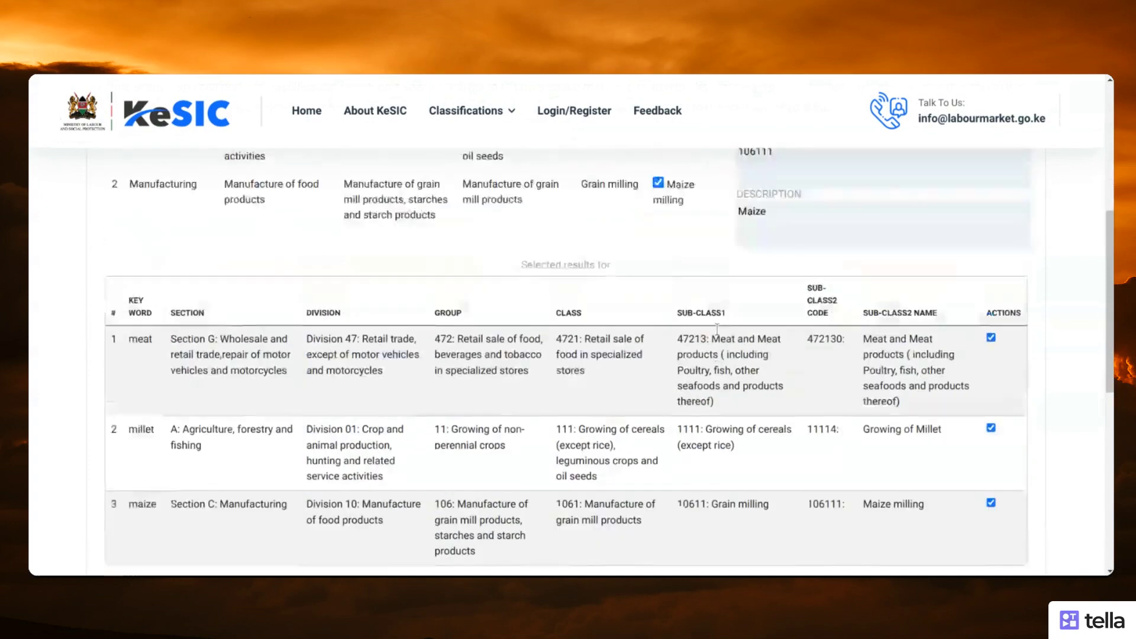
scroll(720, 336, "down", 1)
scroll(720, 335, "down", 5)
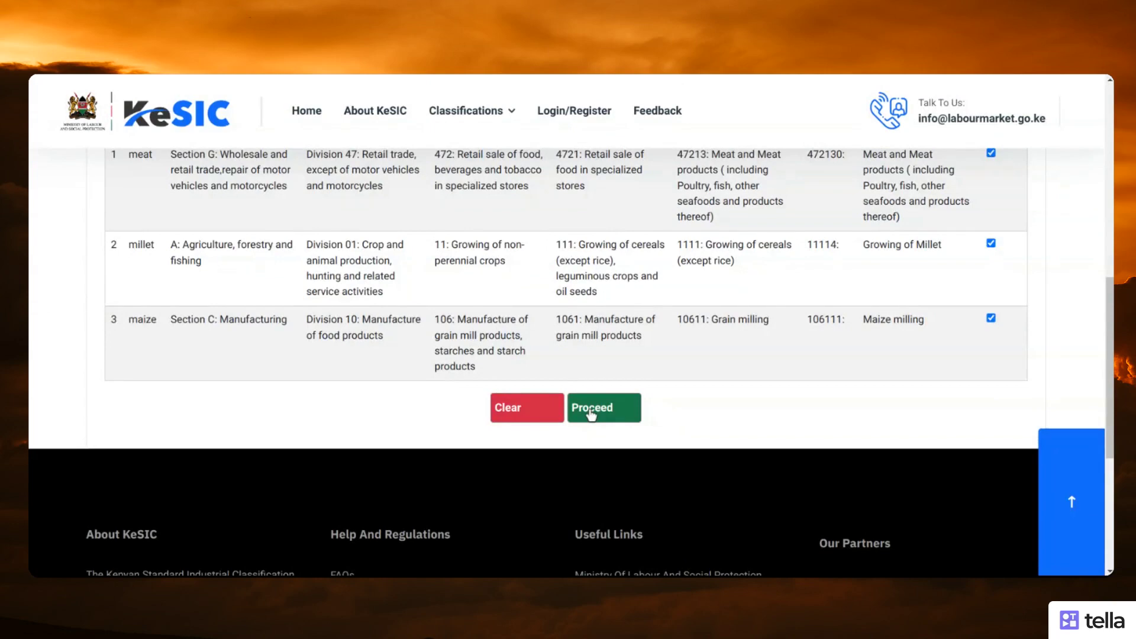
Step: Review the selected meat, millet and maize codings, and proceed to the exportable final list
scroll(590, 415, "up", 3)
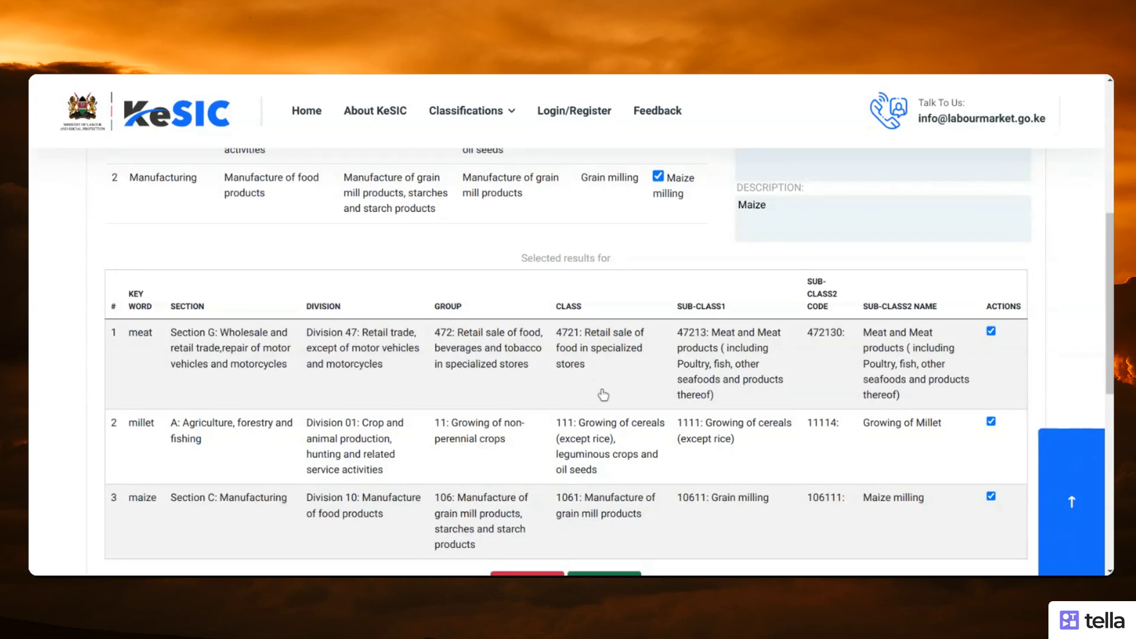
scroll(600, 436, "down", 3)
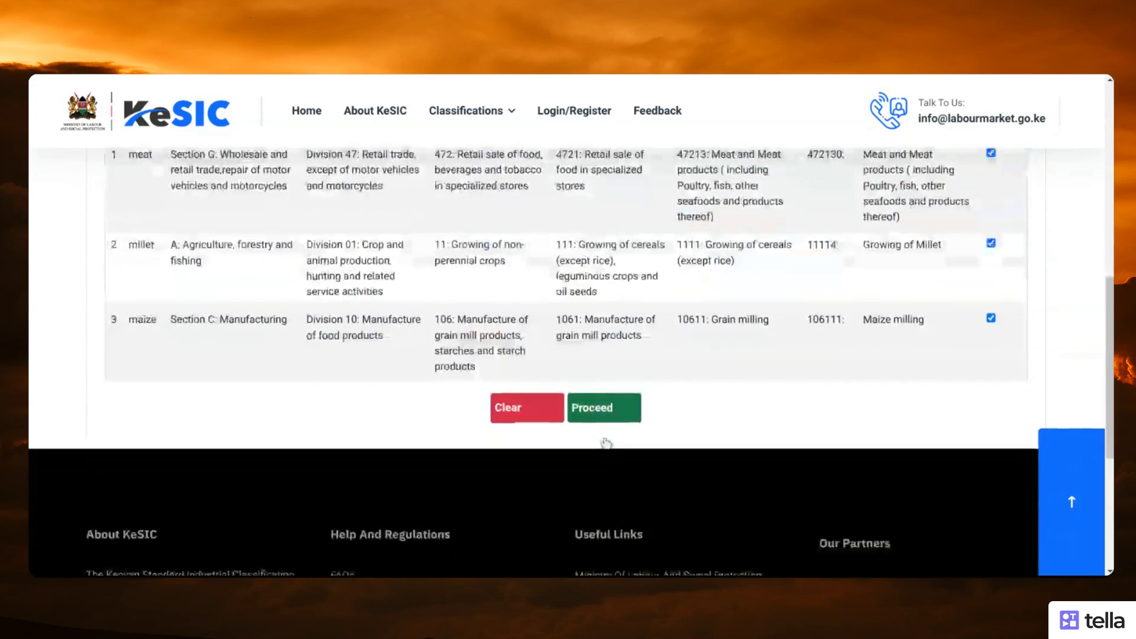
scroll(686, 177, "up", 4)
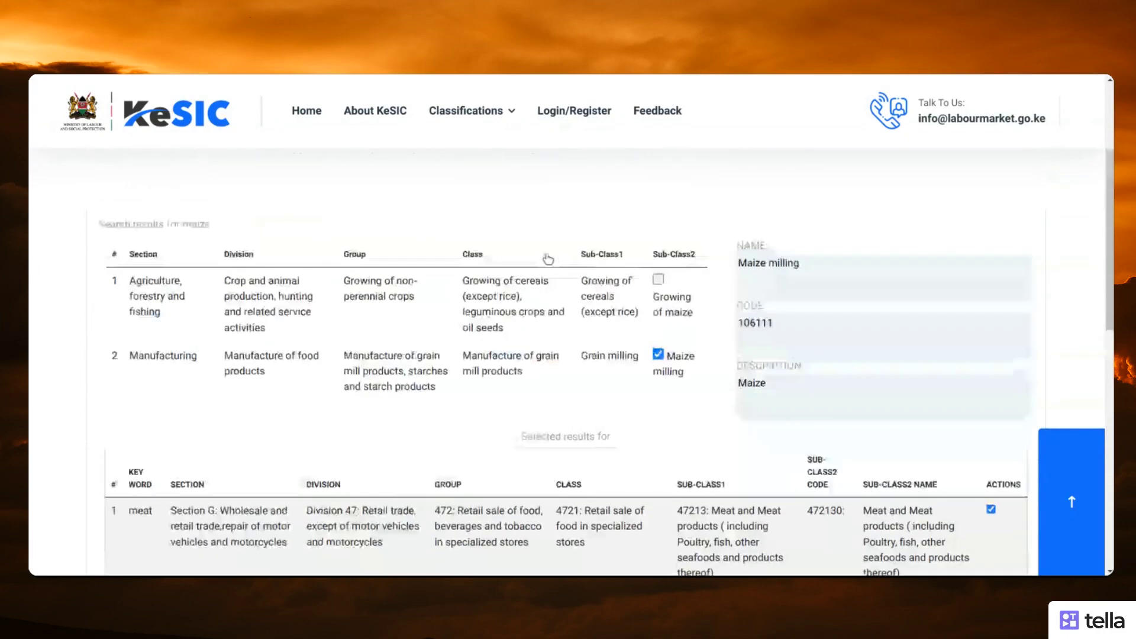
scroll(568, 438, "down", 1)
scroll(592, 509, "down", 3)
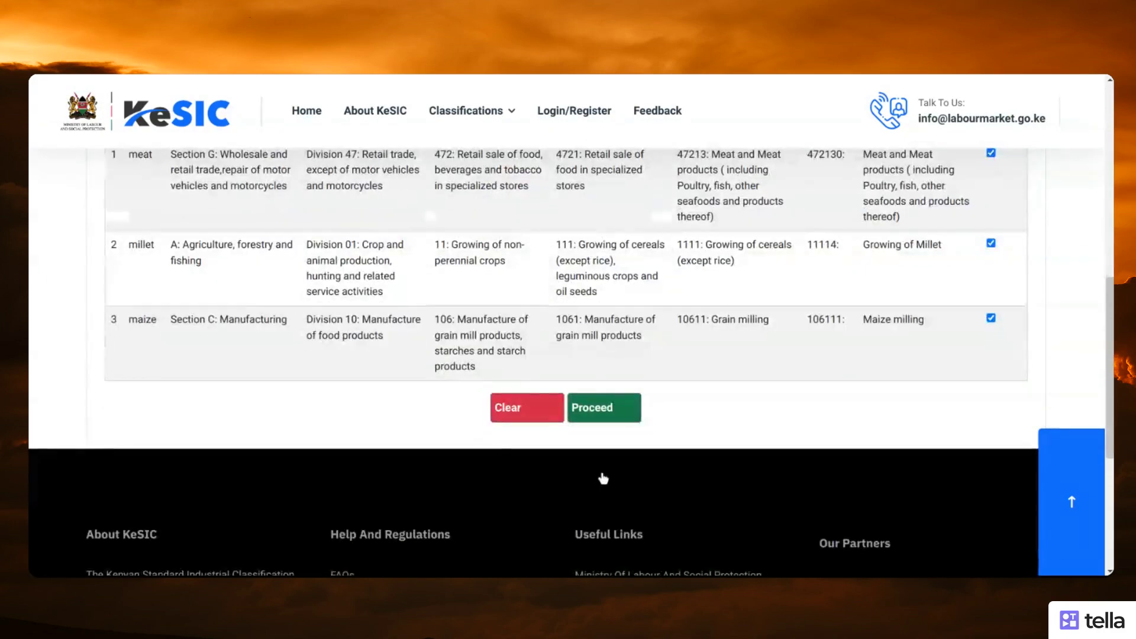
left_click(600, 414)
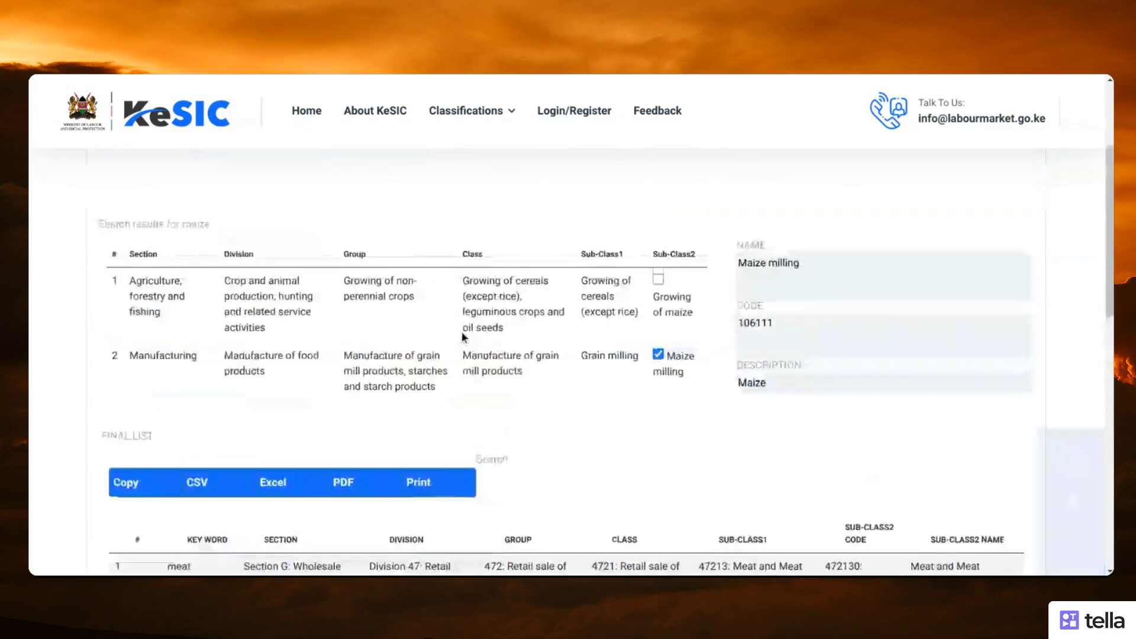
scroll(296, 385, "up", 2)
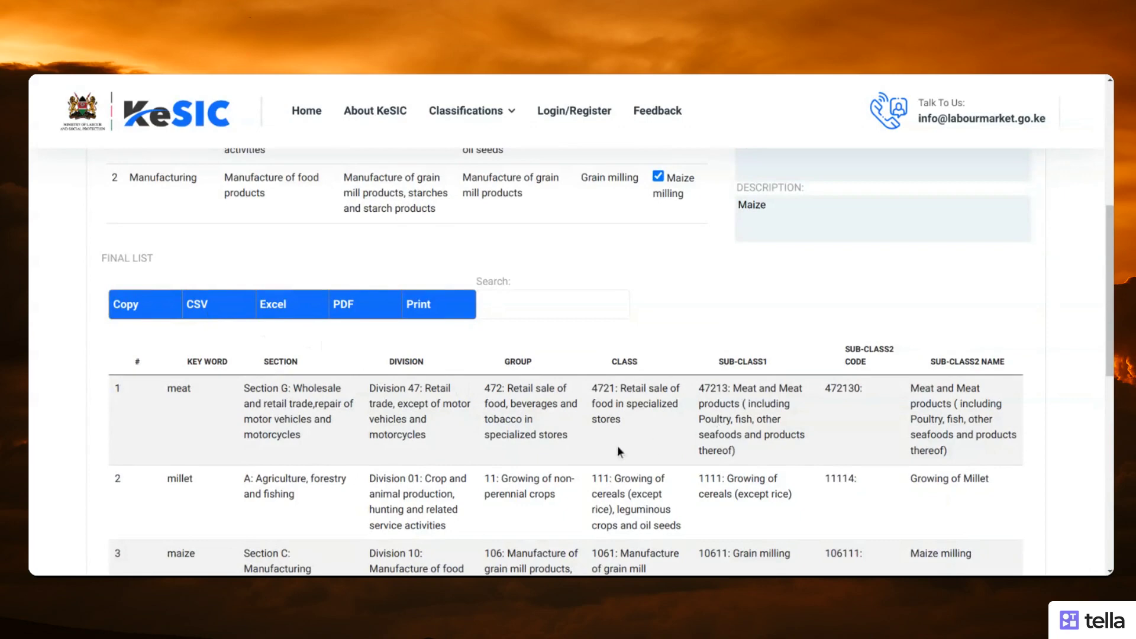
scroll(615, 447, "up", 6)
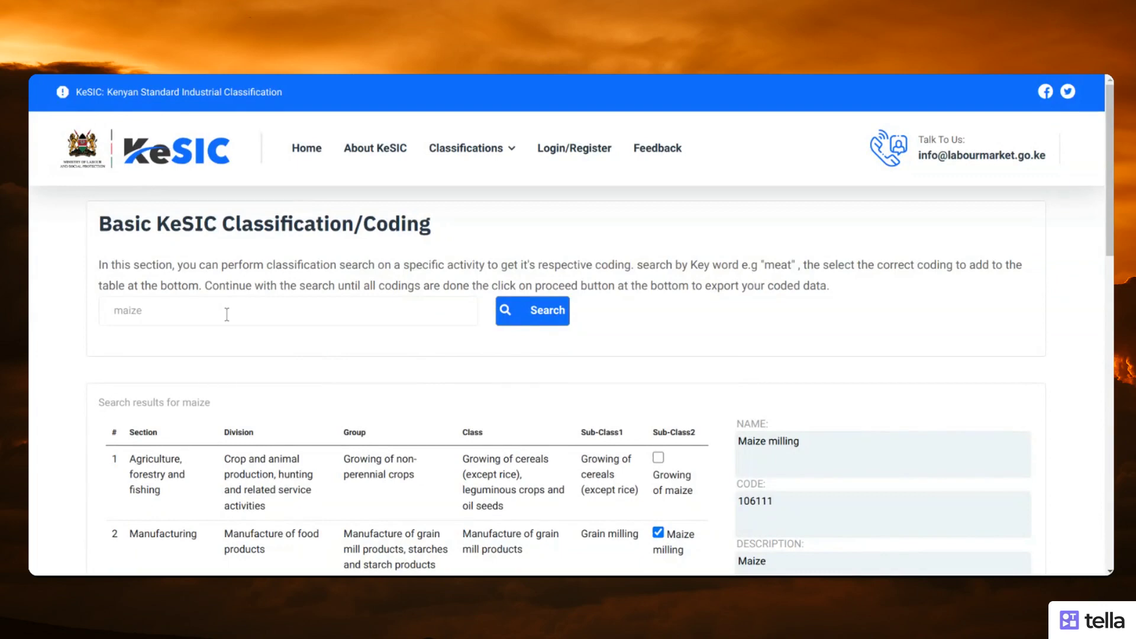
scroll(307, 390, "down", 2)
scroll(385, 284, "up", 2)
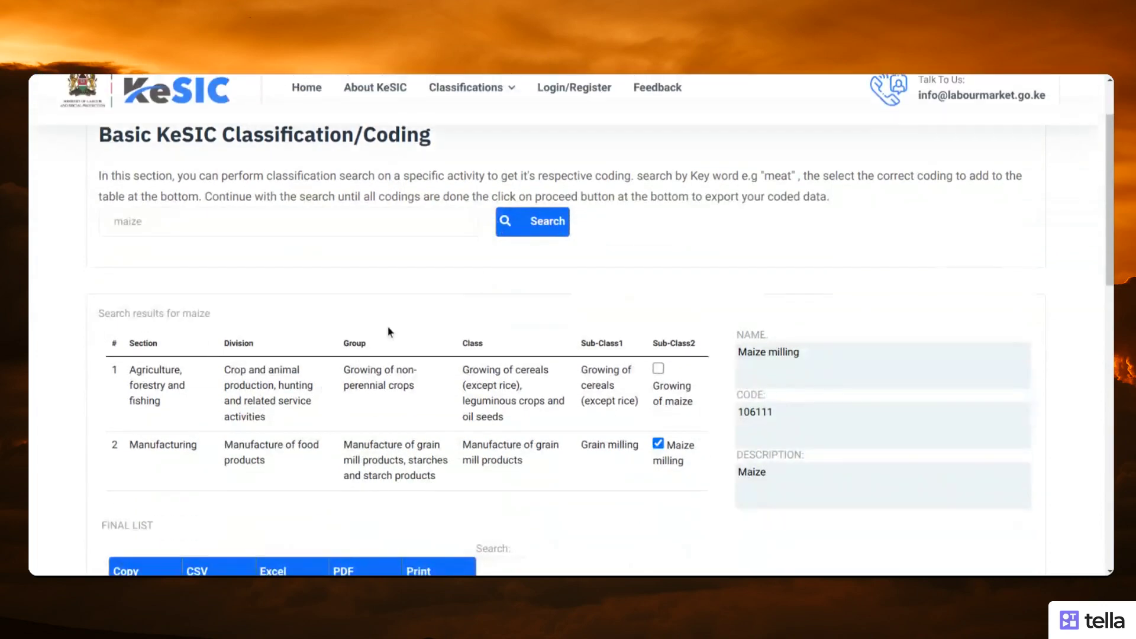
Step: Open the advanced KeSIC Classification/Coding page and sign in with the saved account e-mail and password
mouse_move(482, 159)
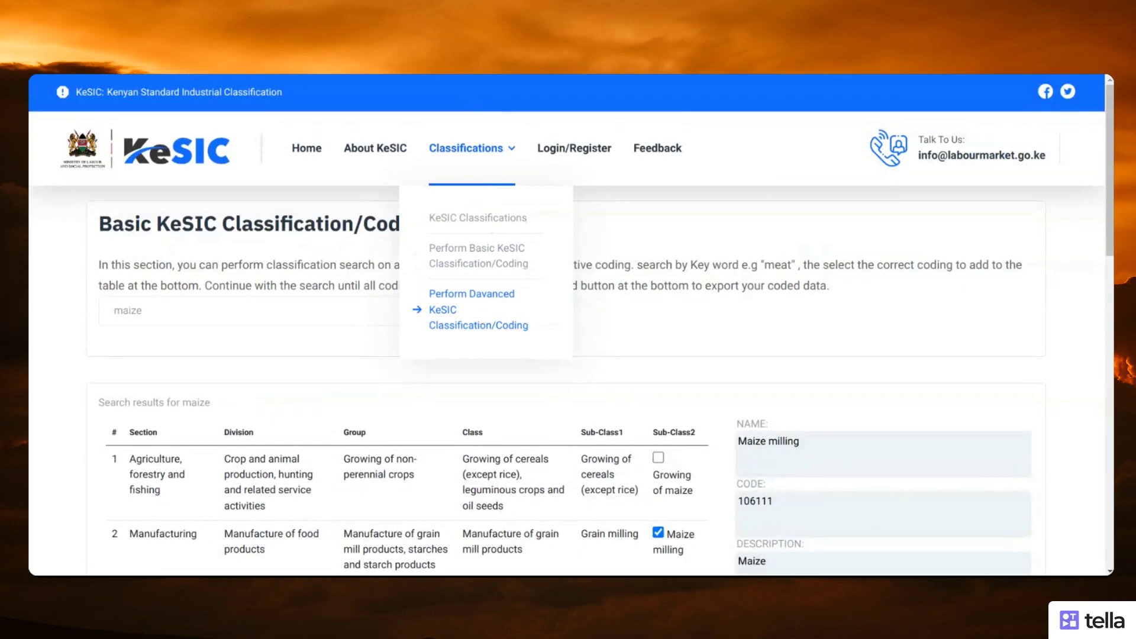
left_click(461, 323)
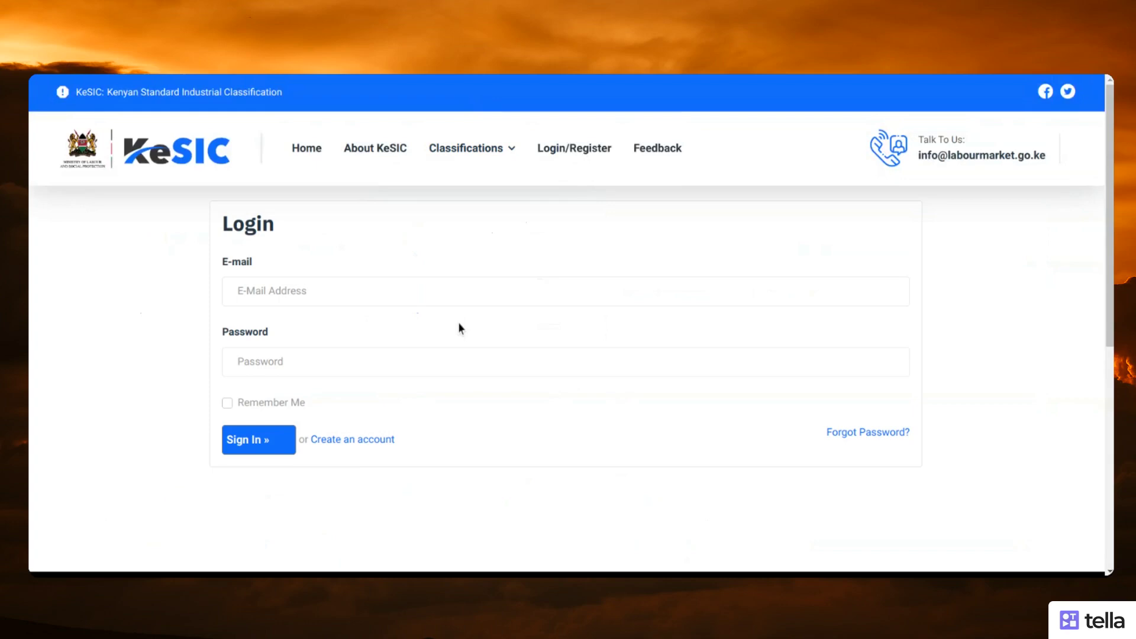
left_click(322, 292)
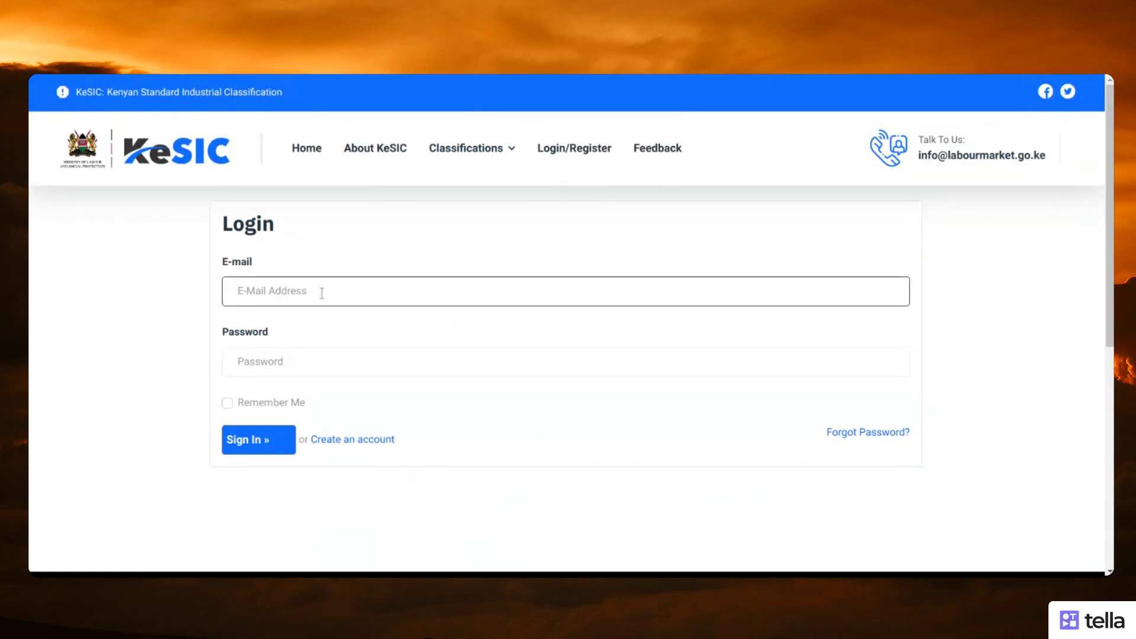
left_click(367, 332)
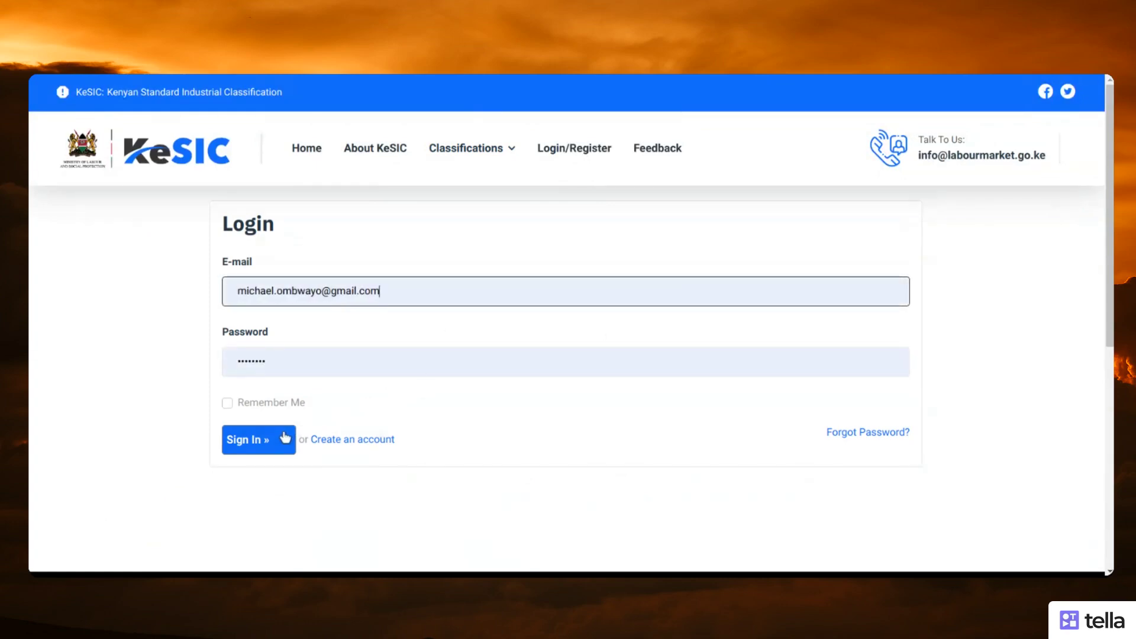
left_click(254, 443)
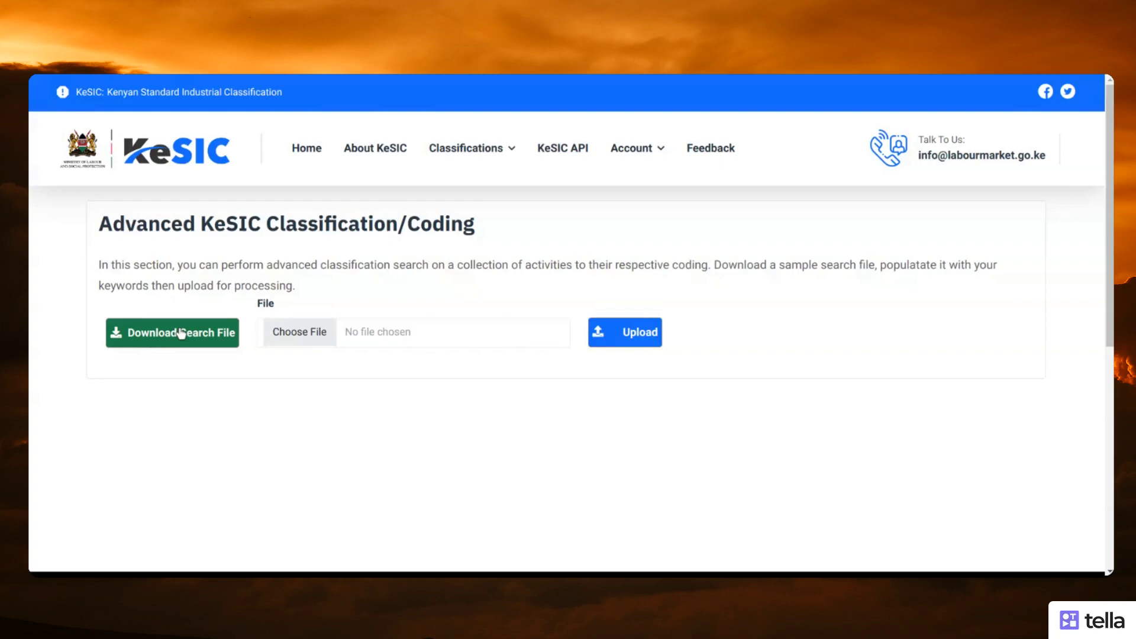
Step: Download the sample search file, and upload the keyword file advanced_search (13).csv for processing
left_click(369, 344)
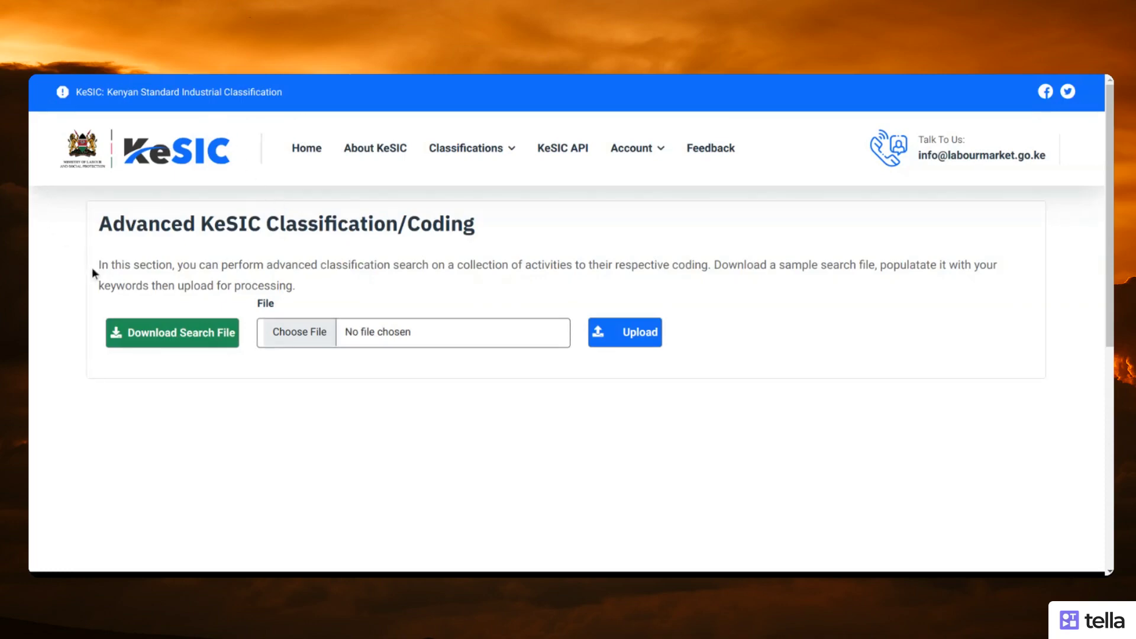
left_click(179, 335)
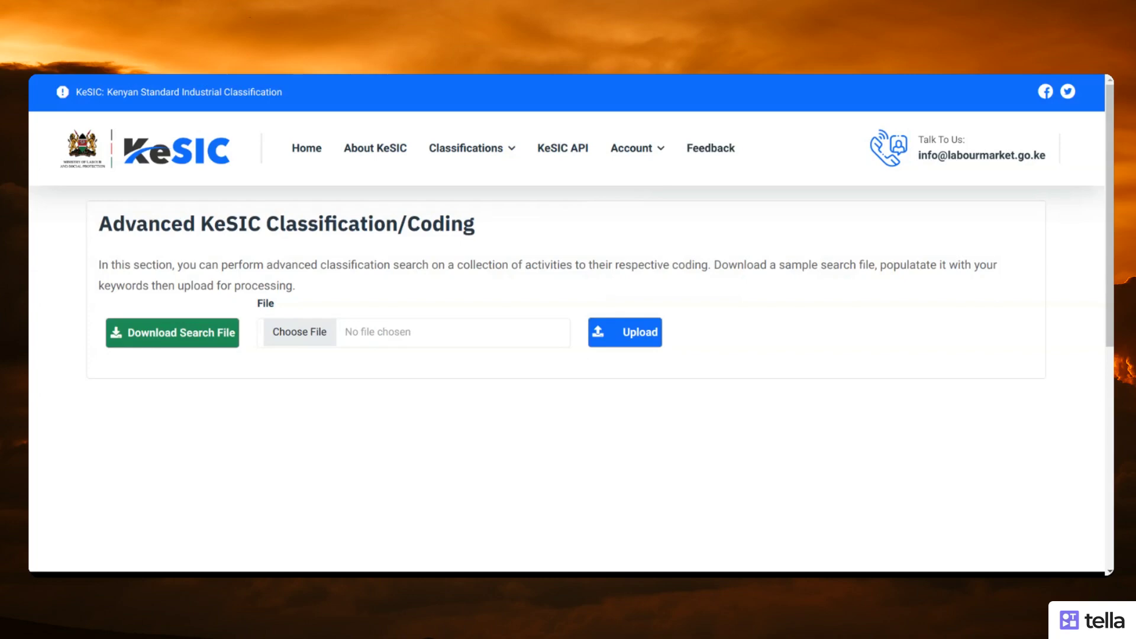
left_click(407, 338)
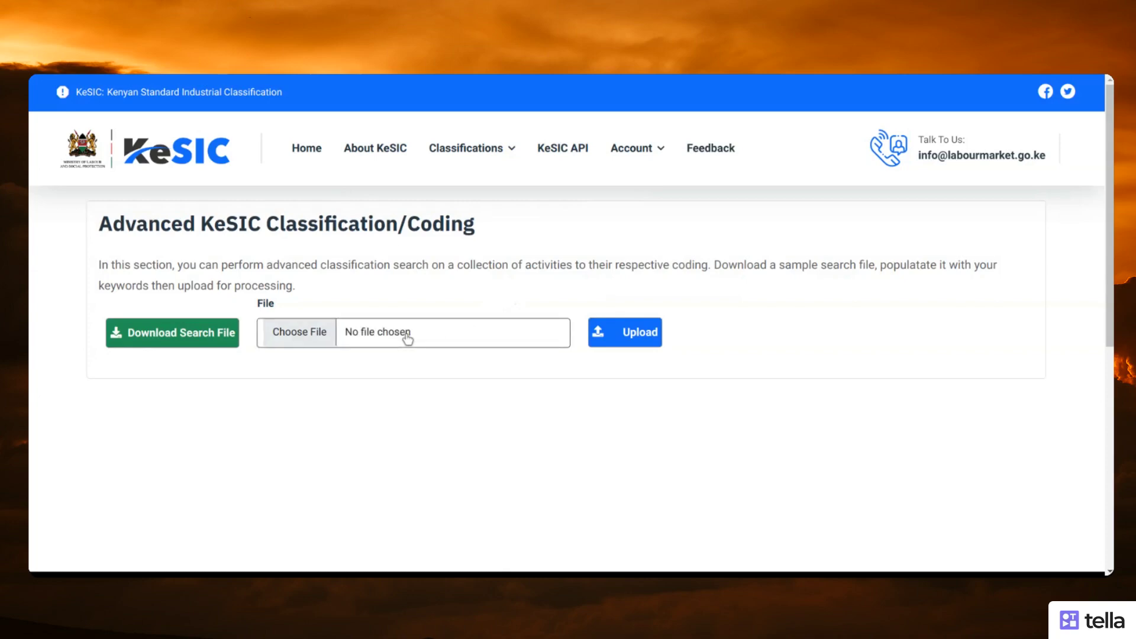
key("Return")
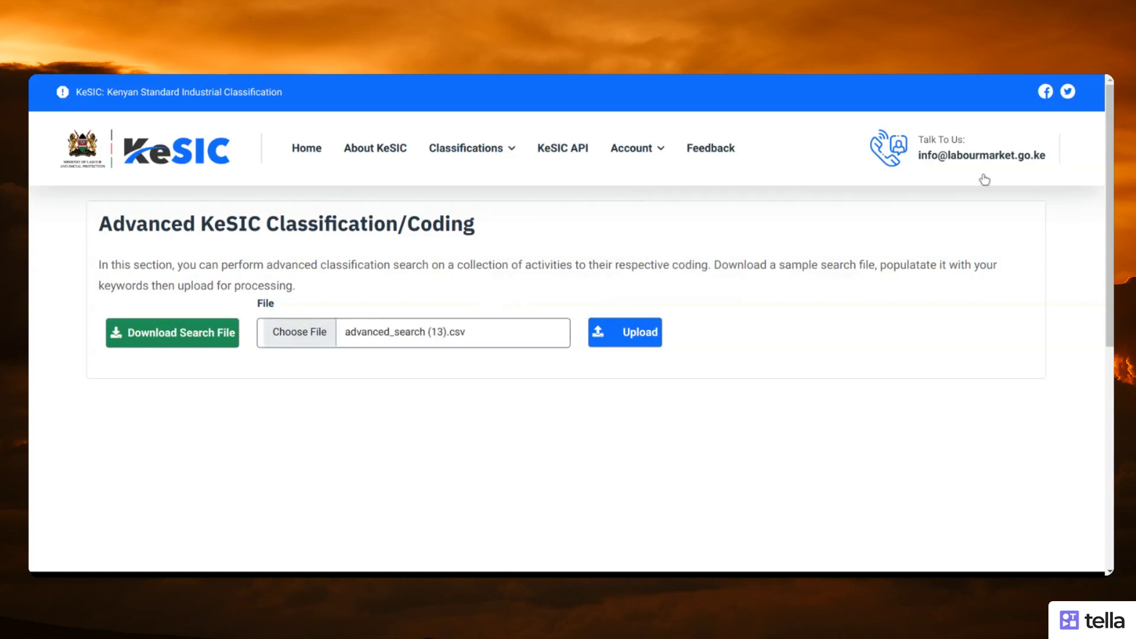
left_click(630, 339)
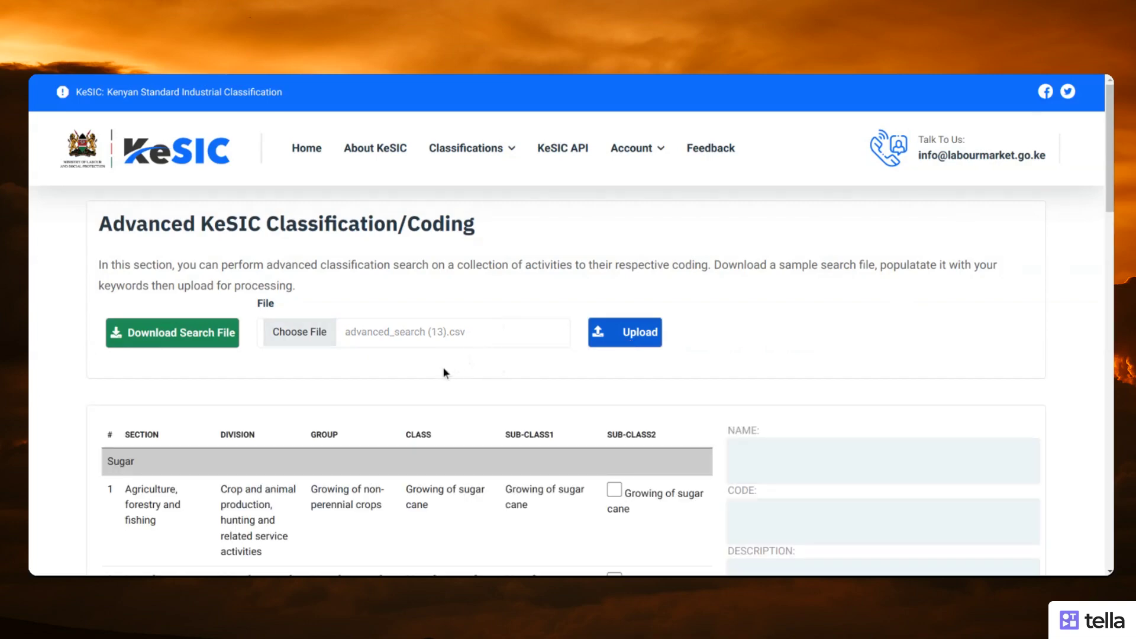
Step: Select "Manufacture of other cocoa, chocolate and sugar confectionery" for Sugar and the hand tools manufacturing subclass for Driver, and check the selected codings
scroll(443, 367, "down", 5)
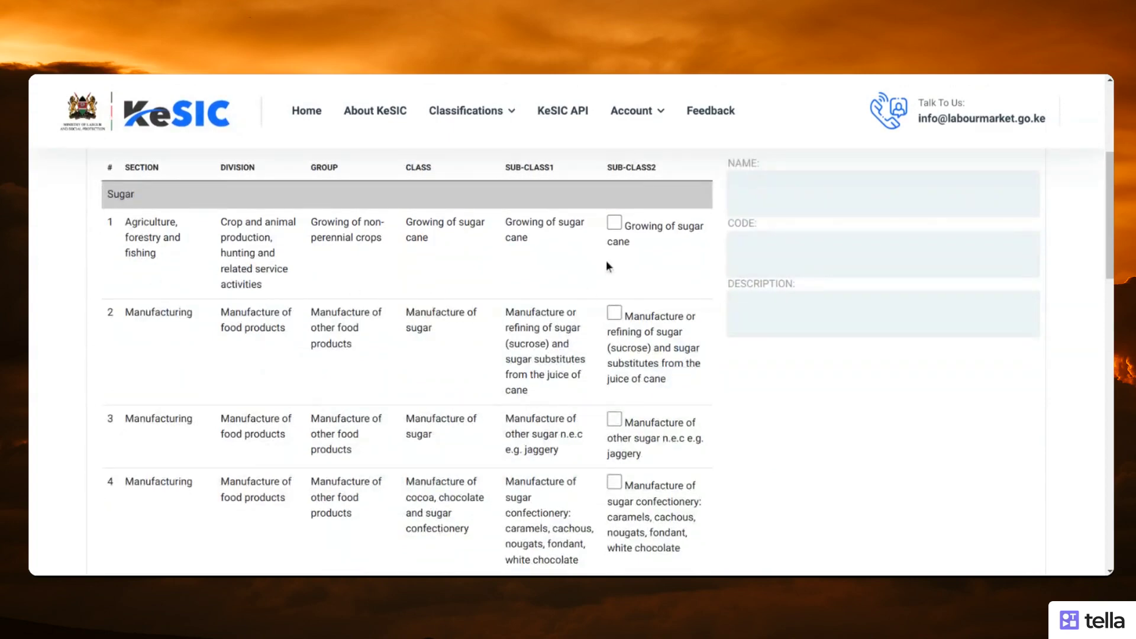
scroll(621, 247, "down", 5)
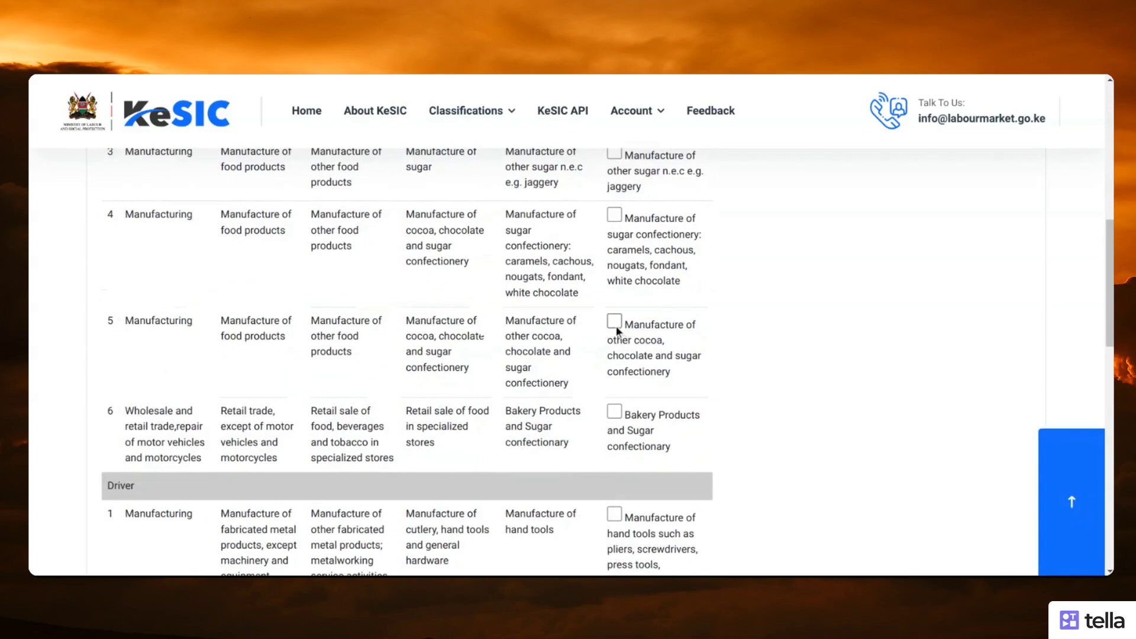
left_click(615, 321)
scroll(691, 360, "down", 8)
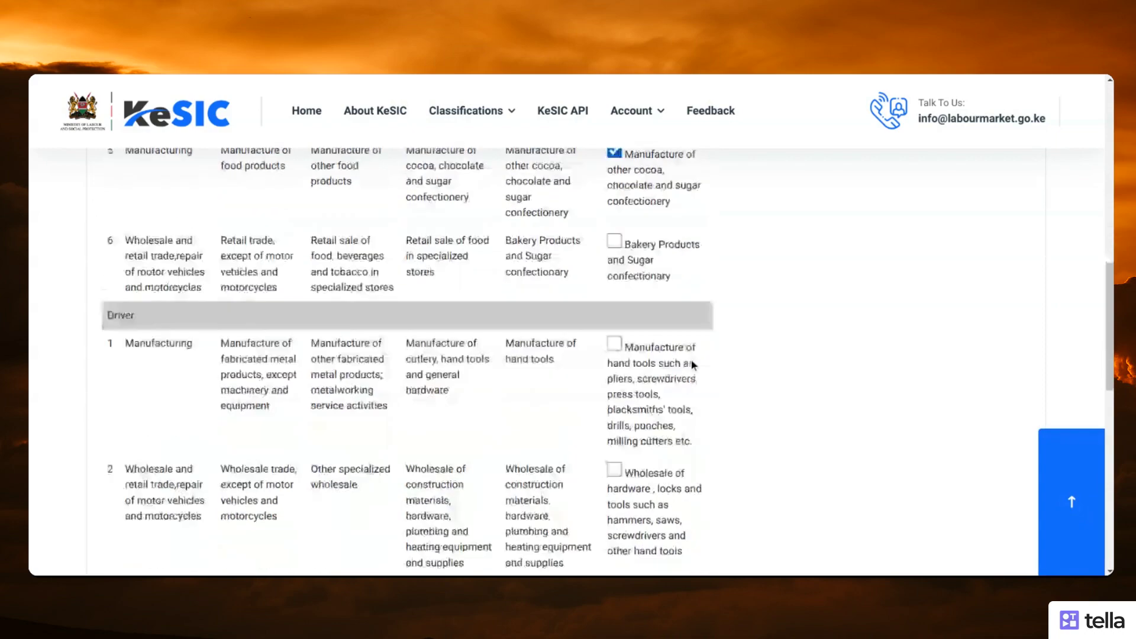
scroll(691, 365, "down", 8)
scroll(674, 301, "up", 10)
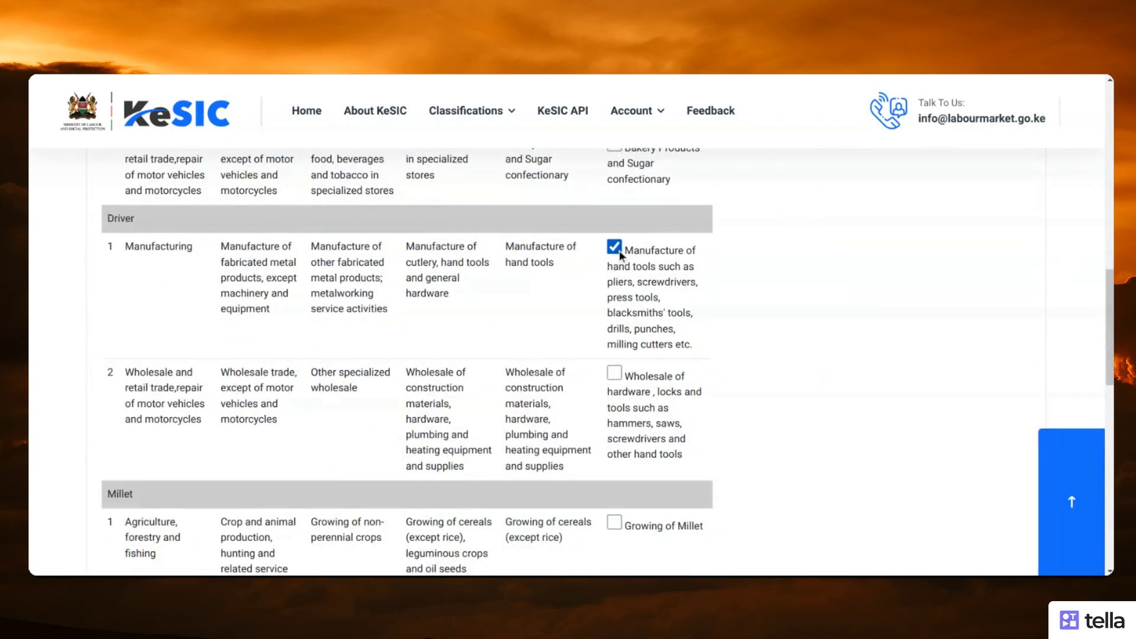
scroll(763, 355, "down", 8)
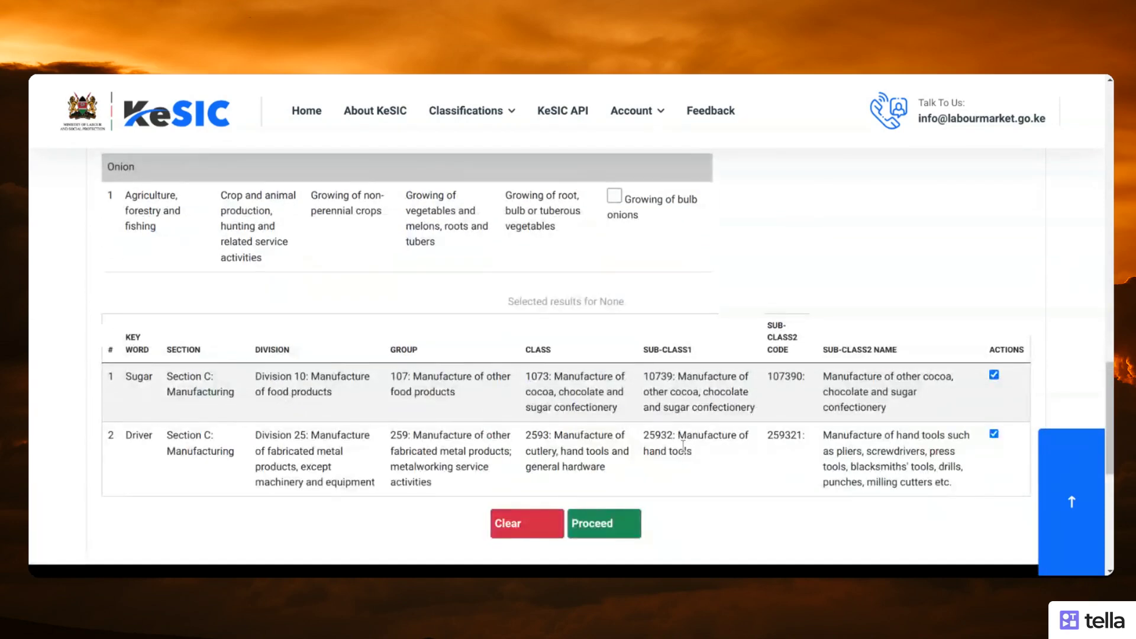
Step: Select "Growing of Millet" for Millet and "Growing of bulb onions" for Onion, and check their entries in the selected codings
scroll(683, 445, "up", 3)
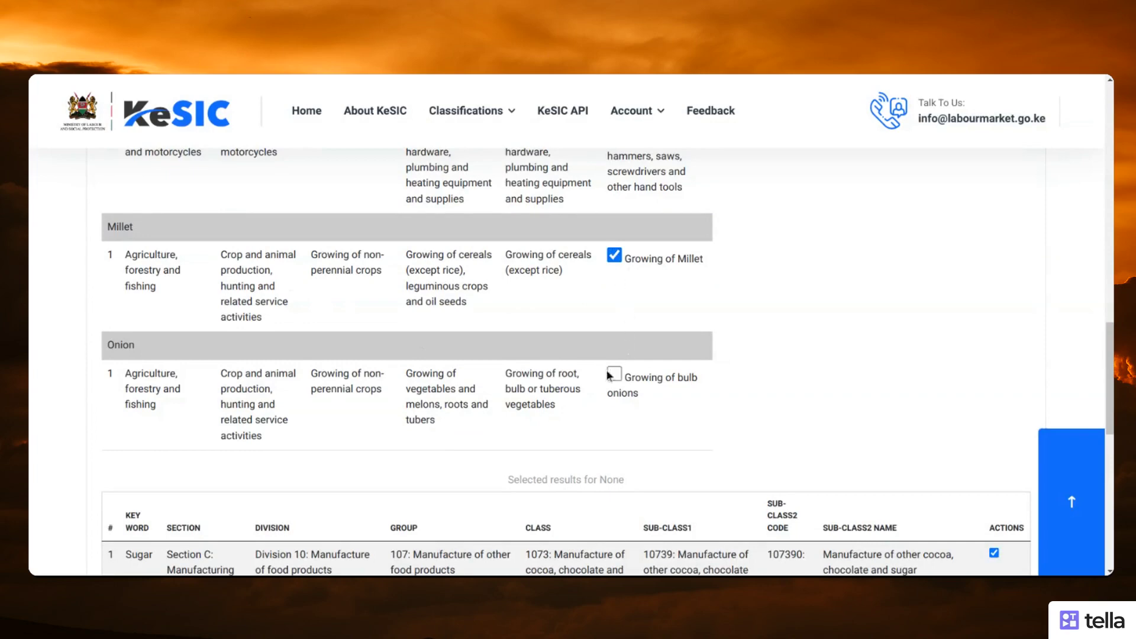
left_click(614, 373)
scroll(726, 415, "down", 4)
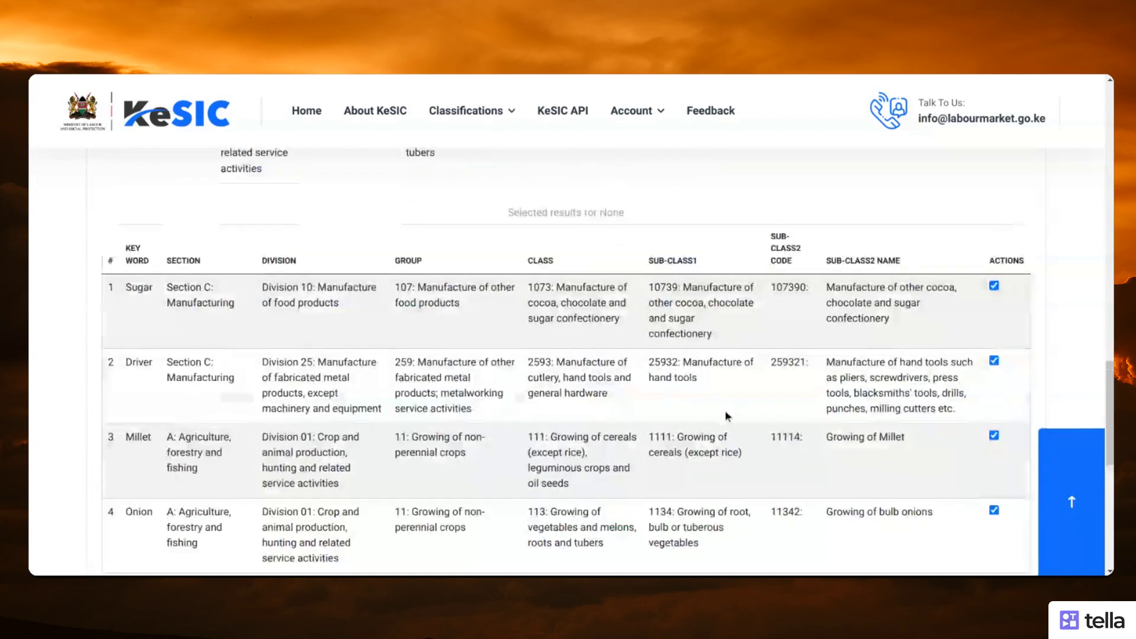
Step: Proceed with the selected Sugar, Driver, Millet and Onion codings and view the final list with its export options
scroll(726, 410, "down", 3)
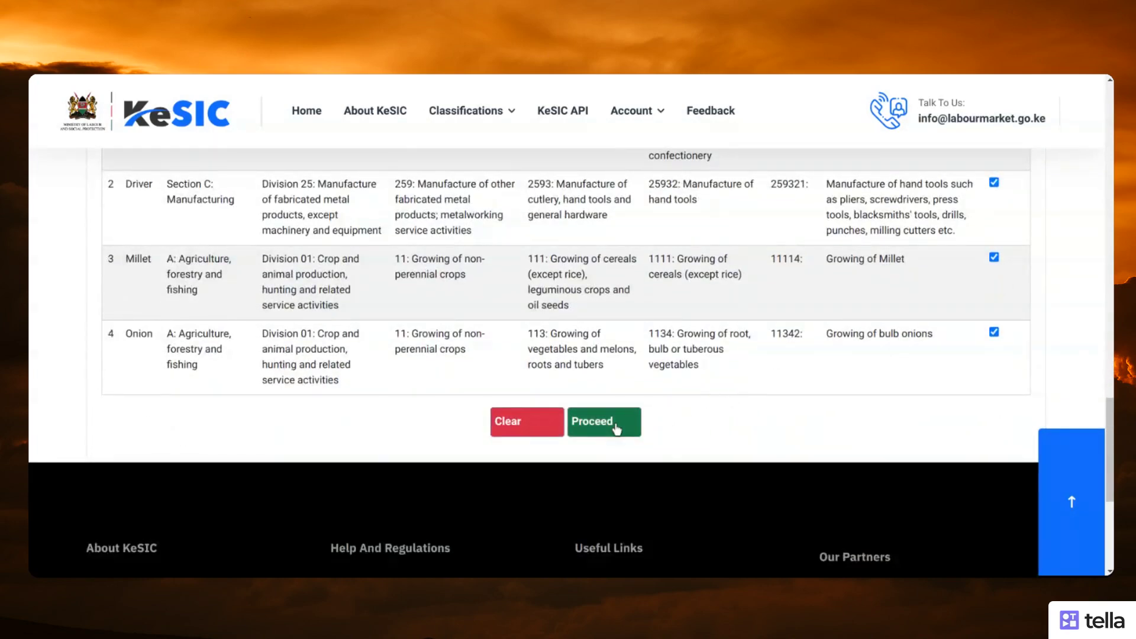
left_click(616, 427)
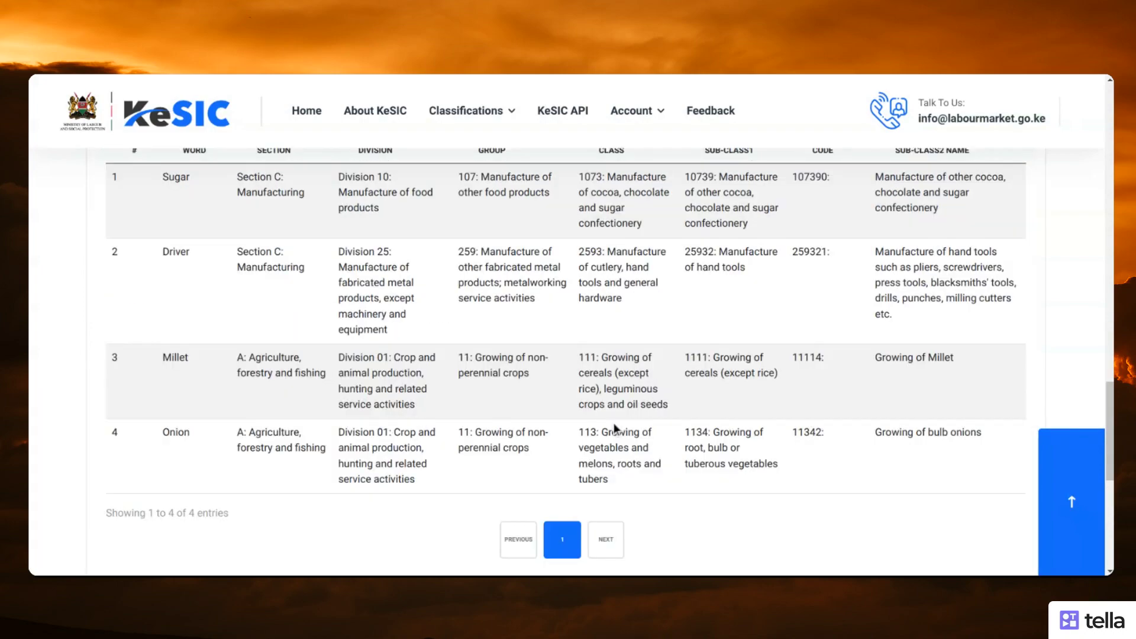
scroll(308, 341, "up", 5)
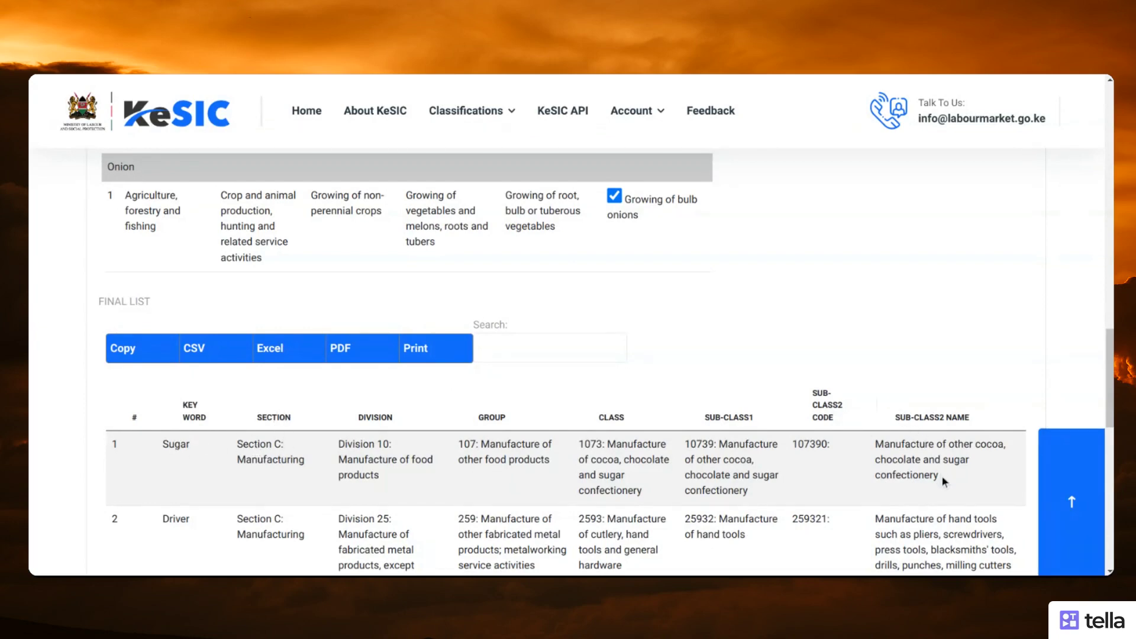
Step: Open the KeSIC API page and review the API application details, from the applicant and business information down to the status field
left_click_drag(945, 481, 906, 460)
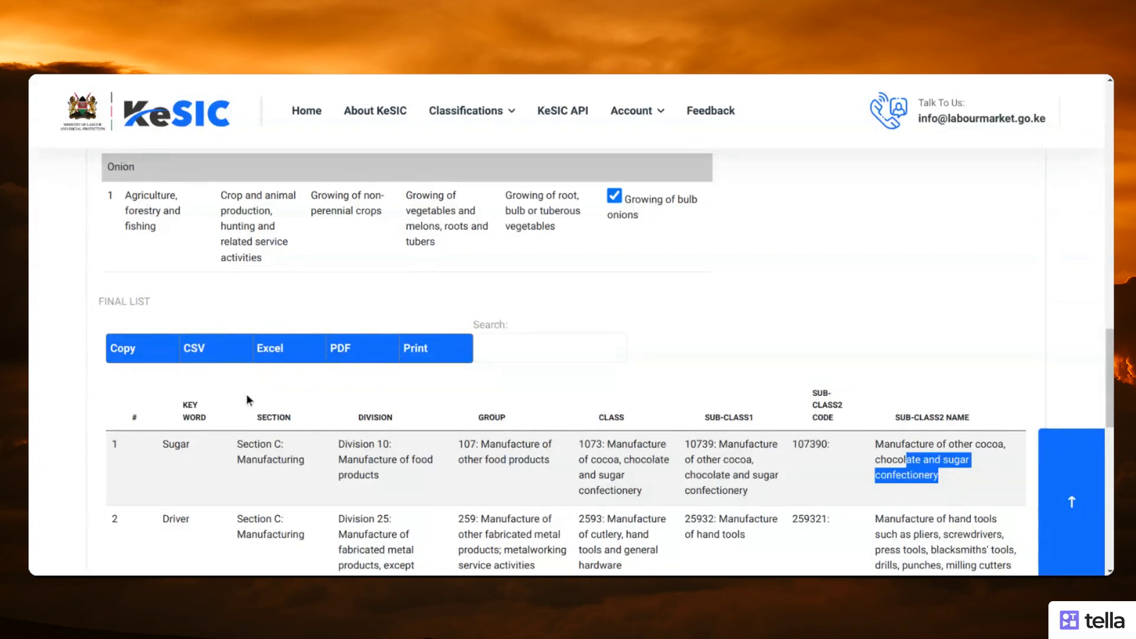
scroll(499, 261, "up", 3)
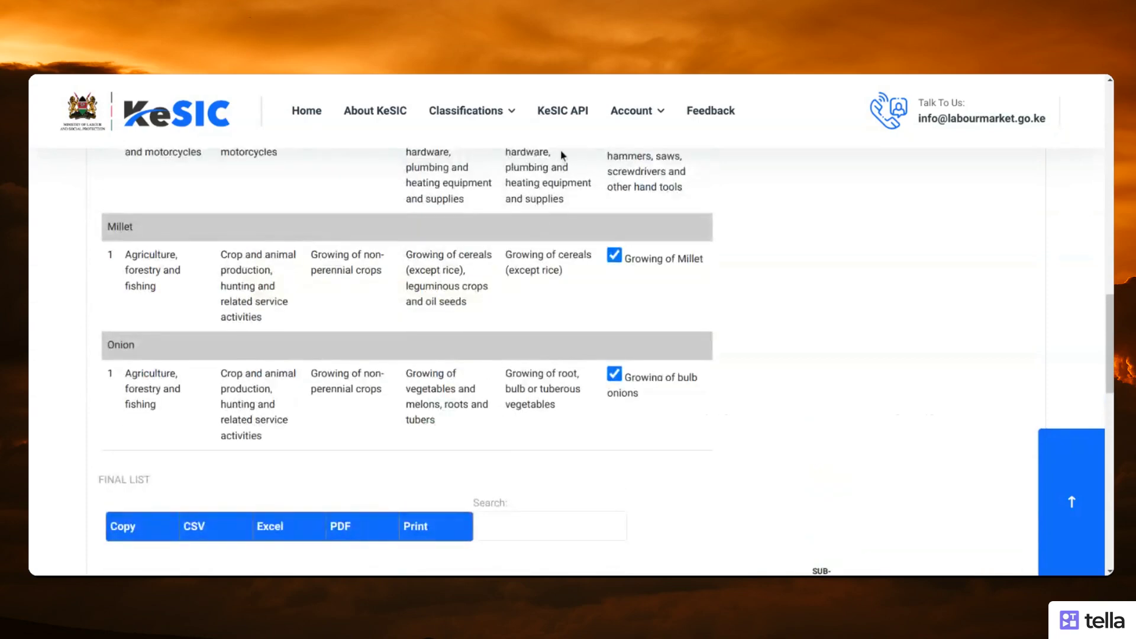
left_click(571, 115)
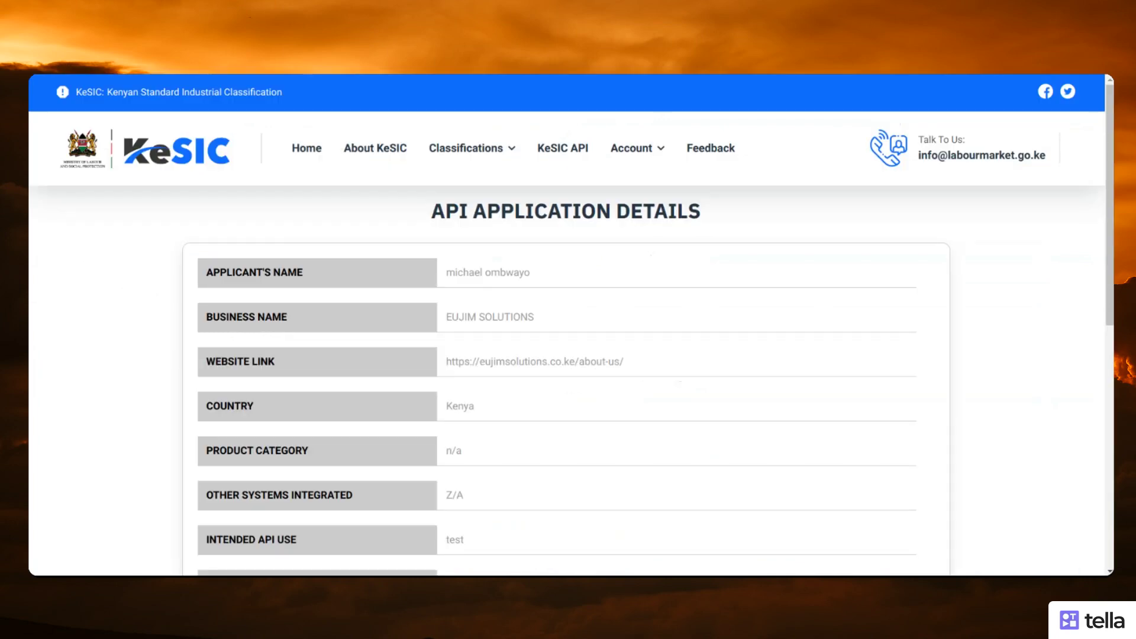
scroll(600, 228, "down", 3)
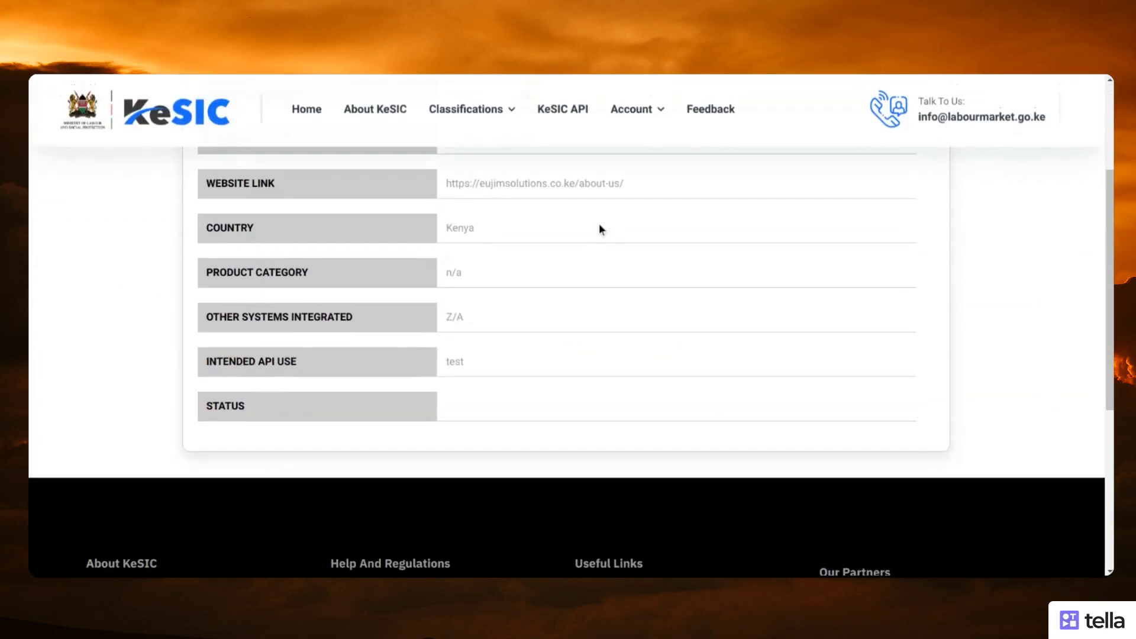
scroll(600, 229, "up", 3)
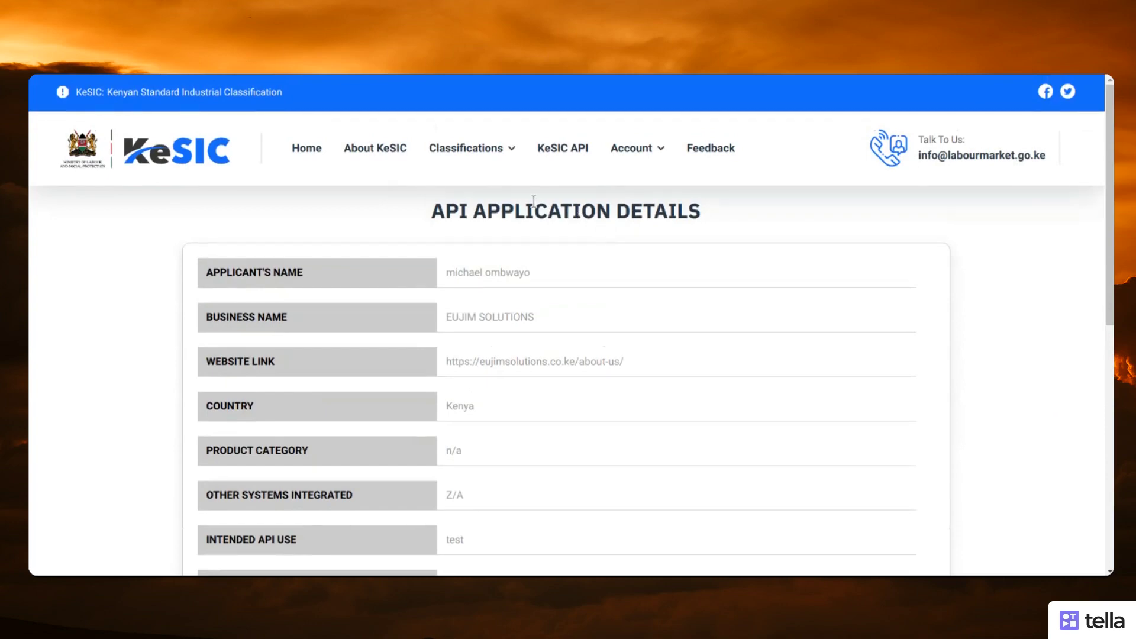
mouse_move(511, 178)
scroll(391, 438, "down", 5)
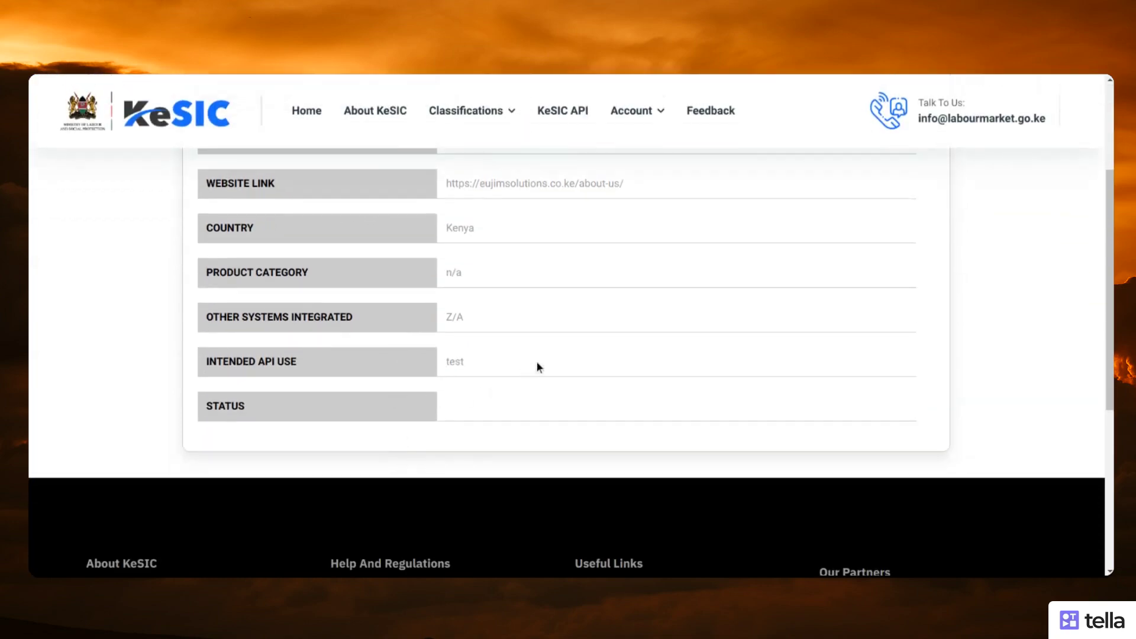
scroll(536, 361, "up", 5)
mouse_move(656, 187)
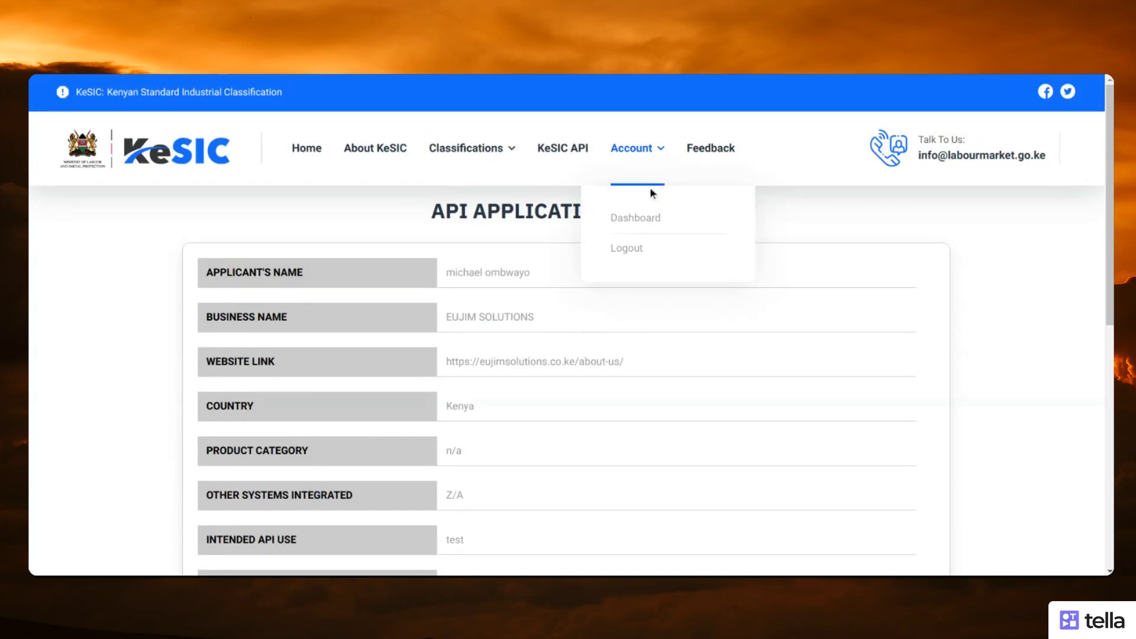
scroll(484, 402, "down", 3)
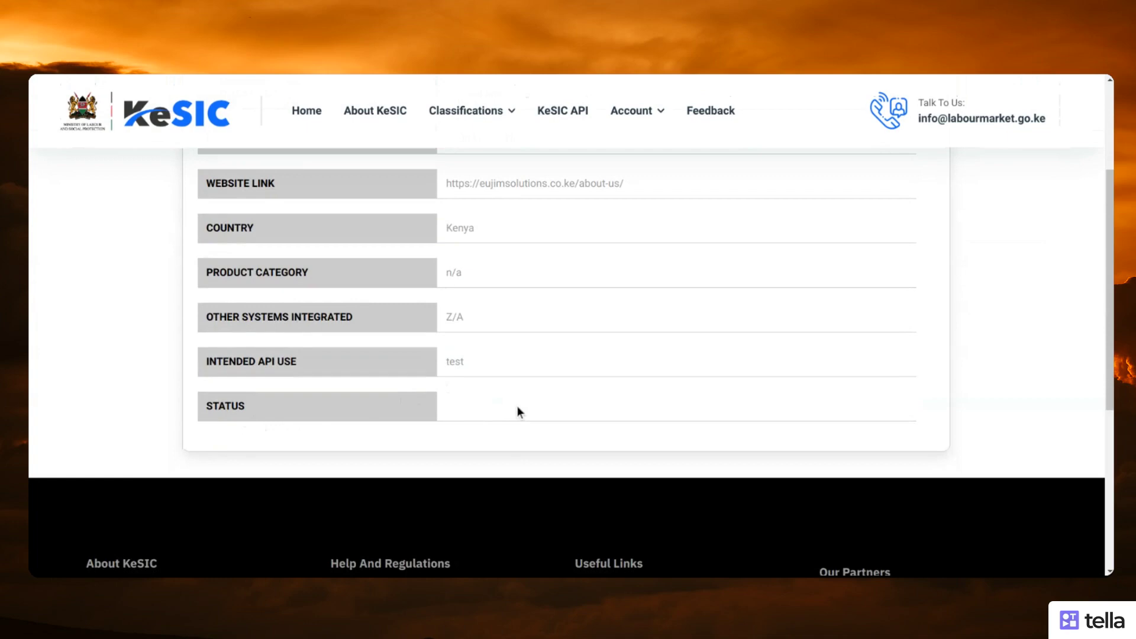
scroll(517, 406, "up", 3)
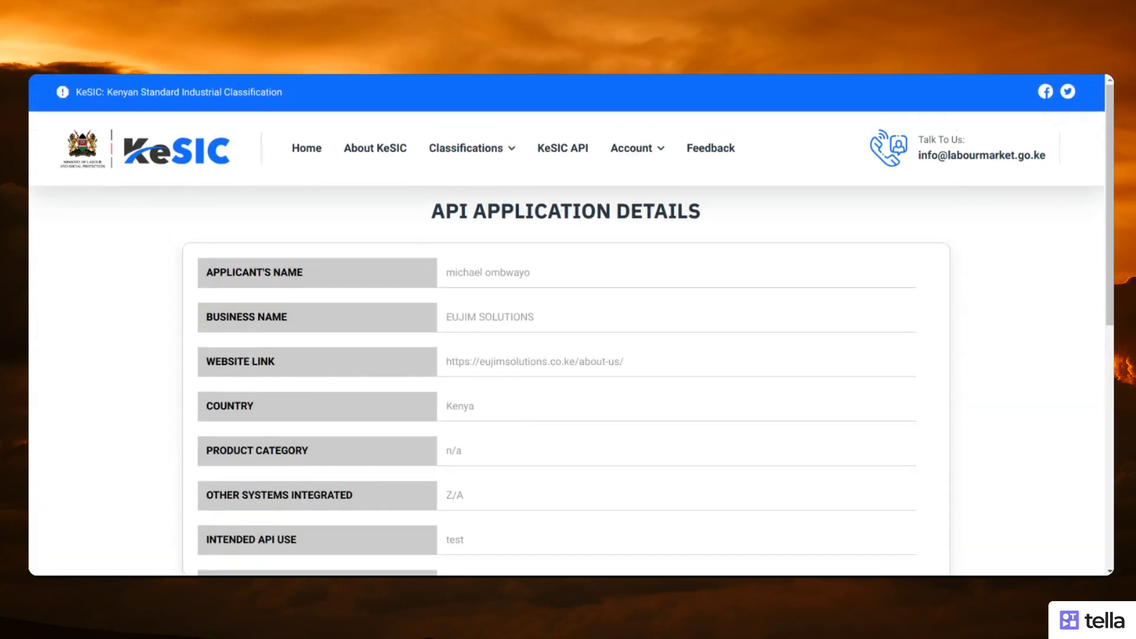
Step: Open the portal's feedback submission form
left_click(722, 152)
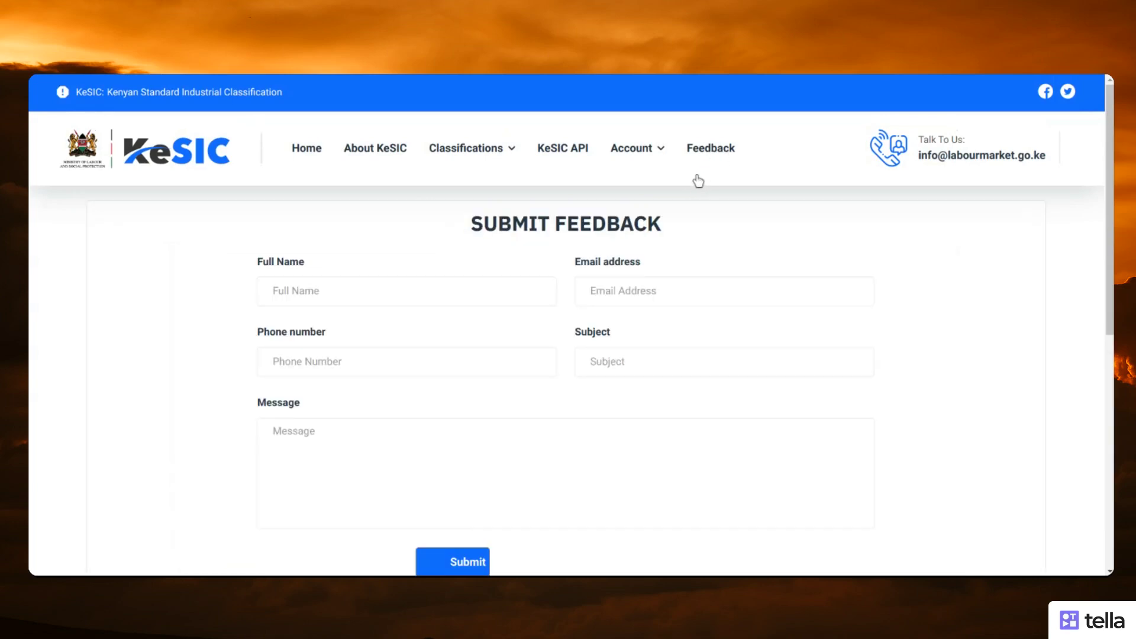